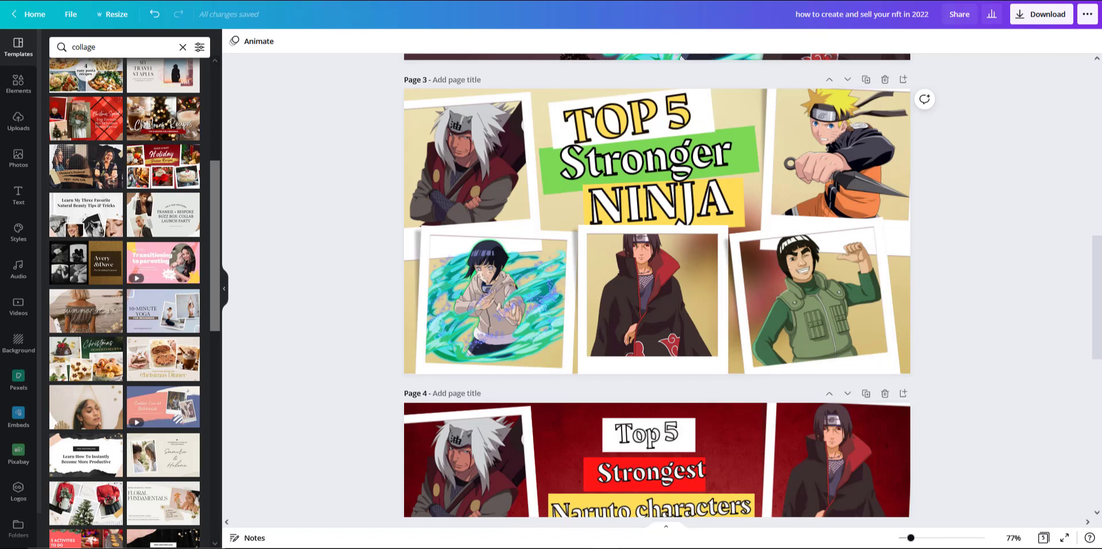
Scroll below the Page 5 Naruto collage and add a blank Page 6.
drag(1098, 271, 1096, 425)
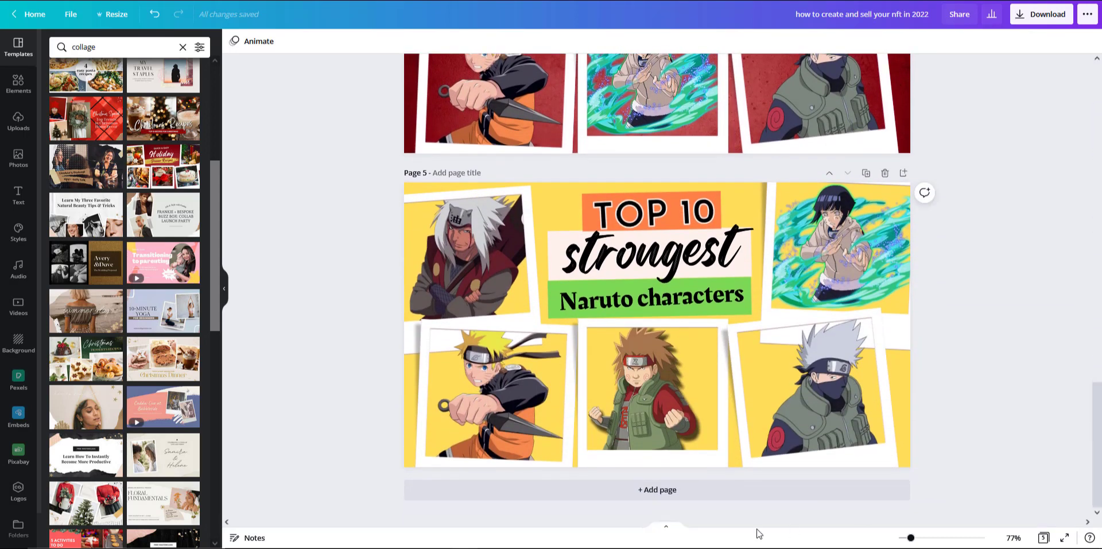
click(692, 492)
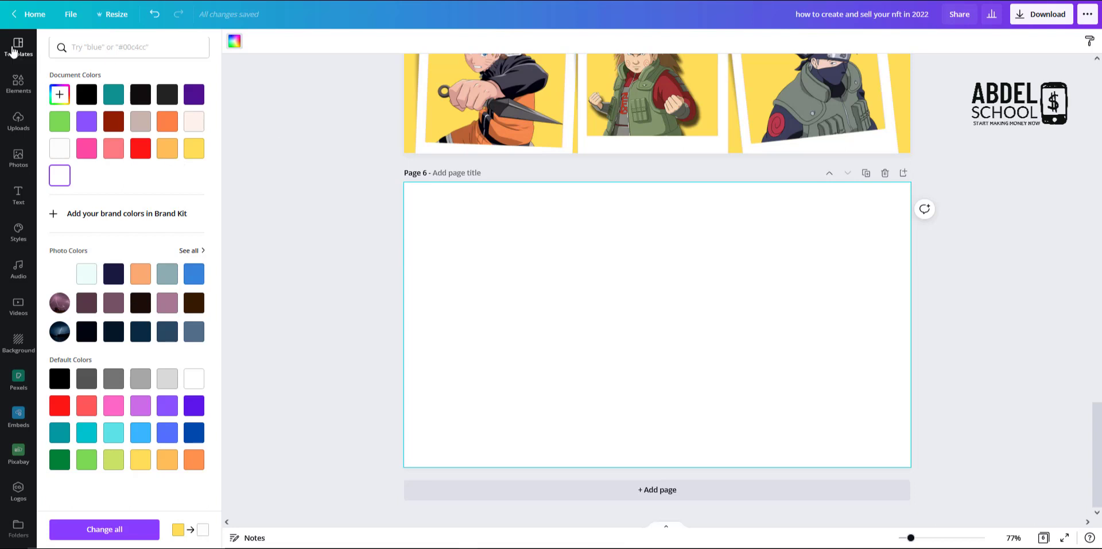
Search the template library for 'collage'.
click(14, 52)
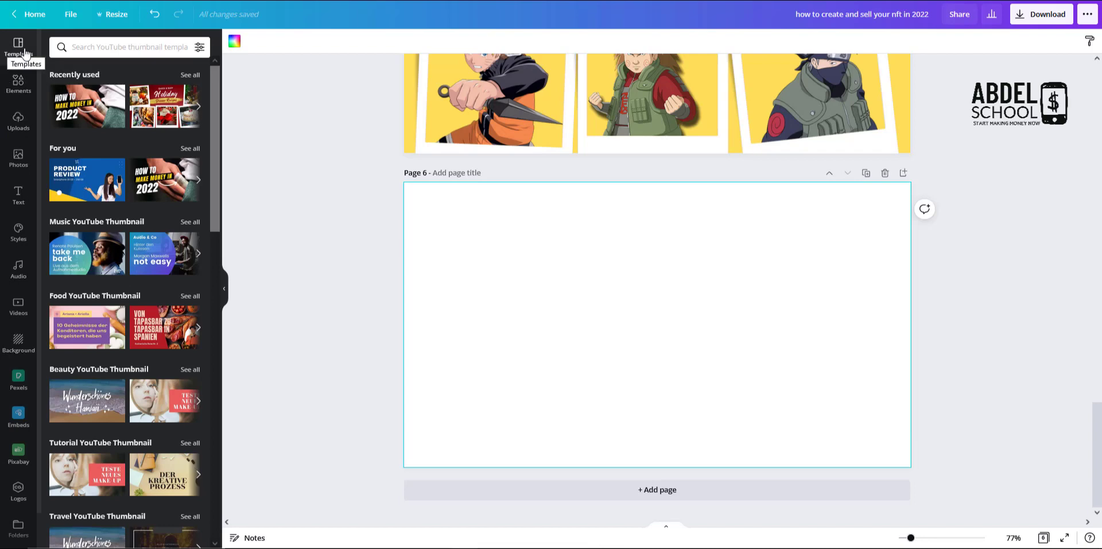
drag(215, 94, 205, 73)
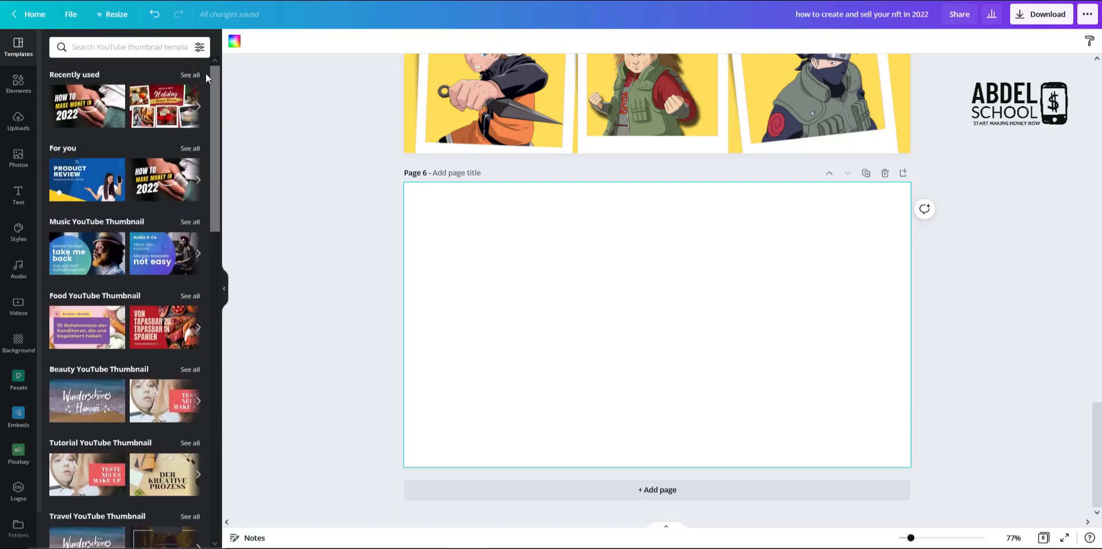
click(95, 50)
text(coll)
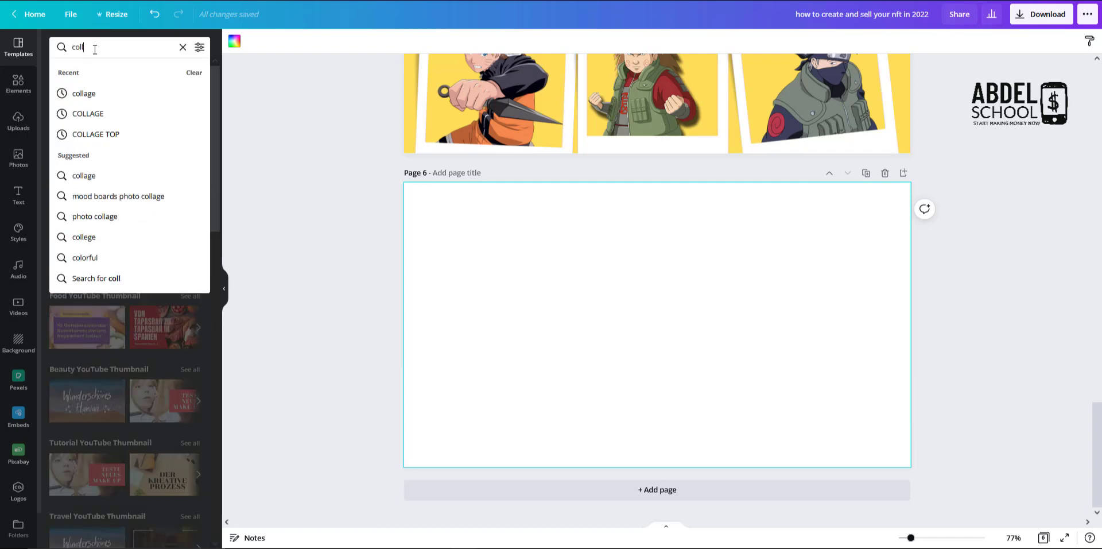
text(age)
key(Return)
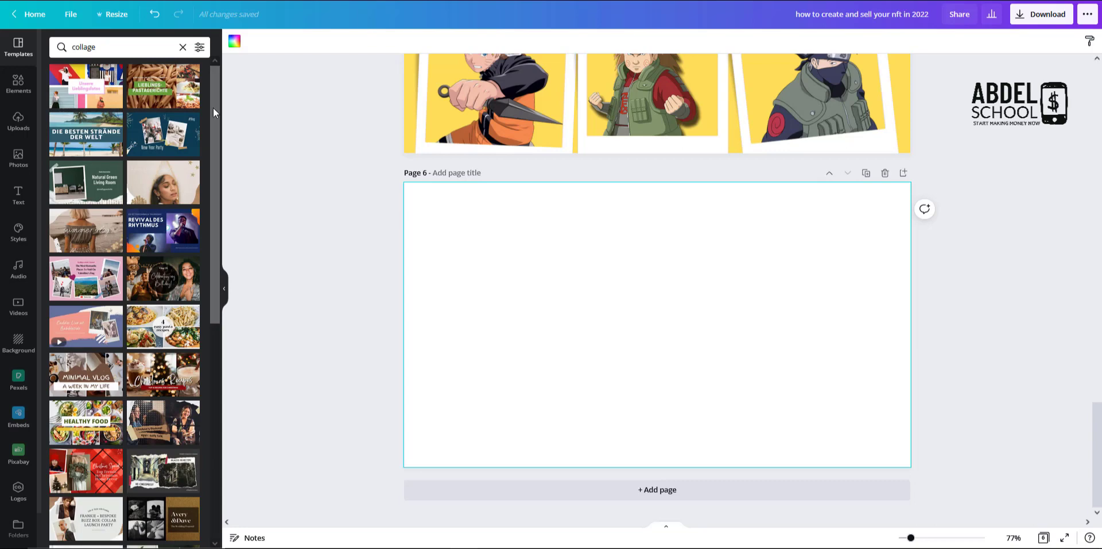
Try the pasta, Start A Business and Valentine collages, then apply the Healthy Food collage.
drag(212, 108, 211, 205)
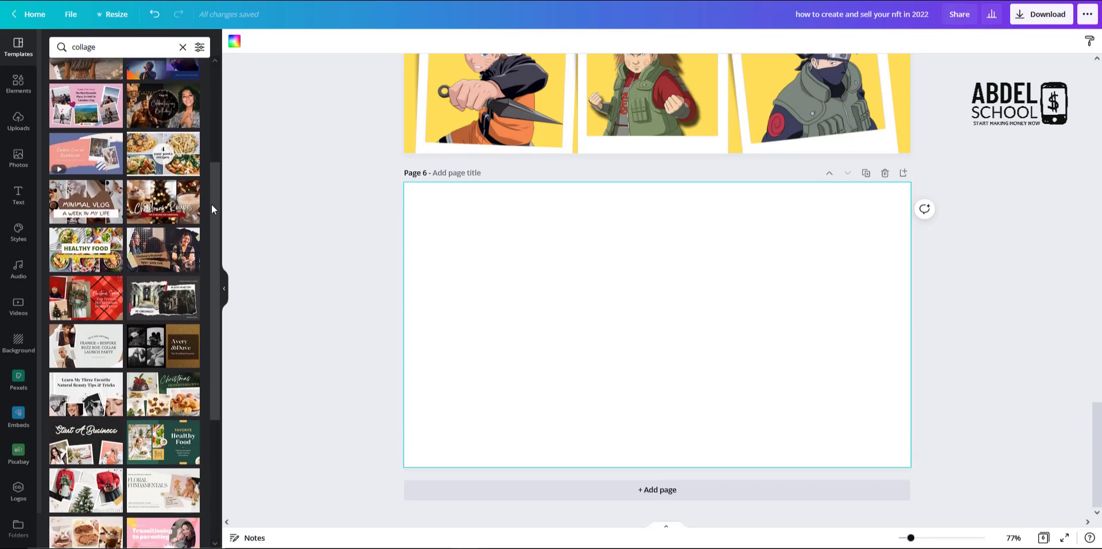
click(176, 153)
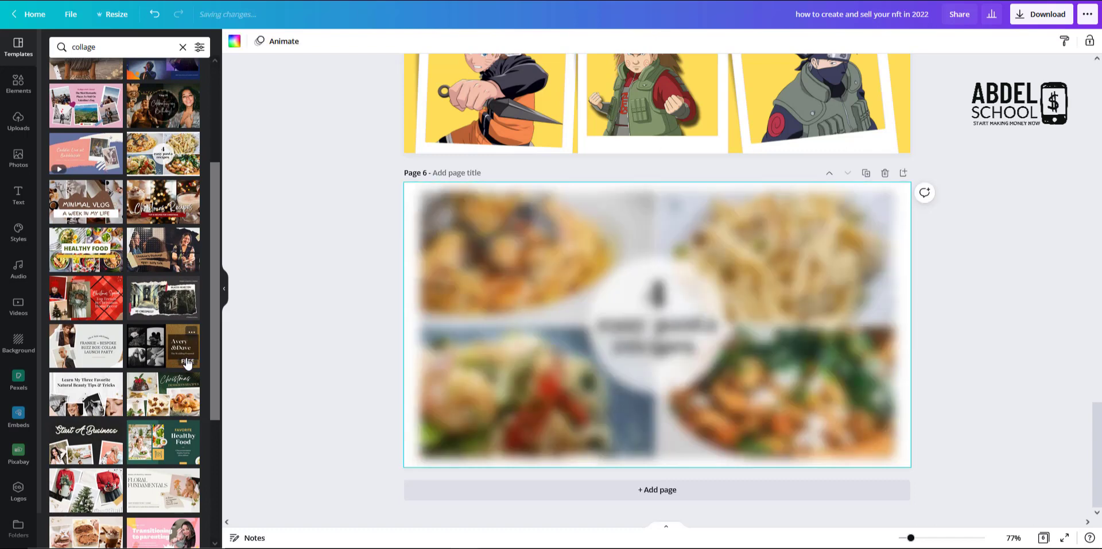
click(90, 444)
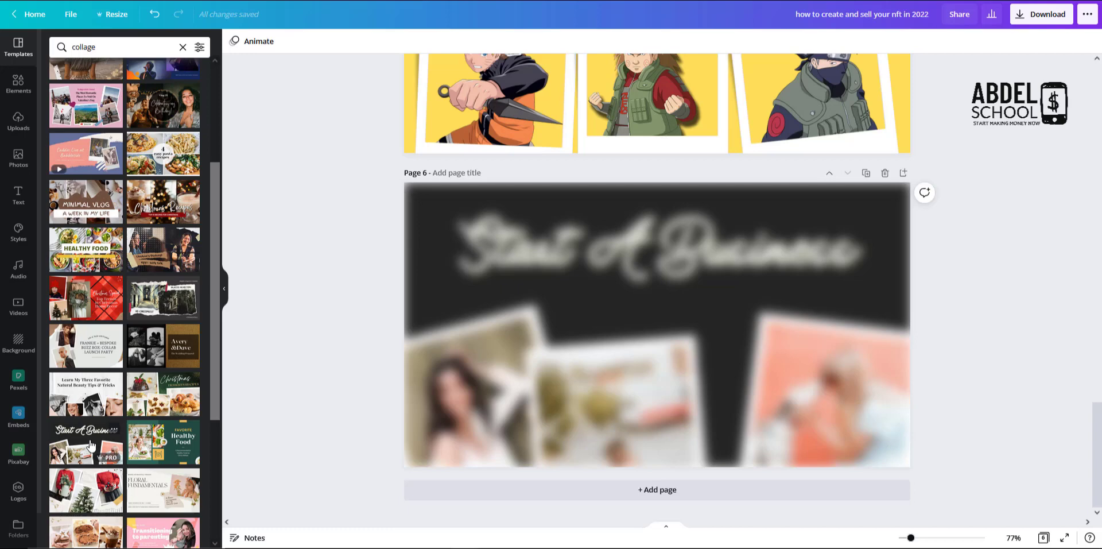
click(88, 119)
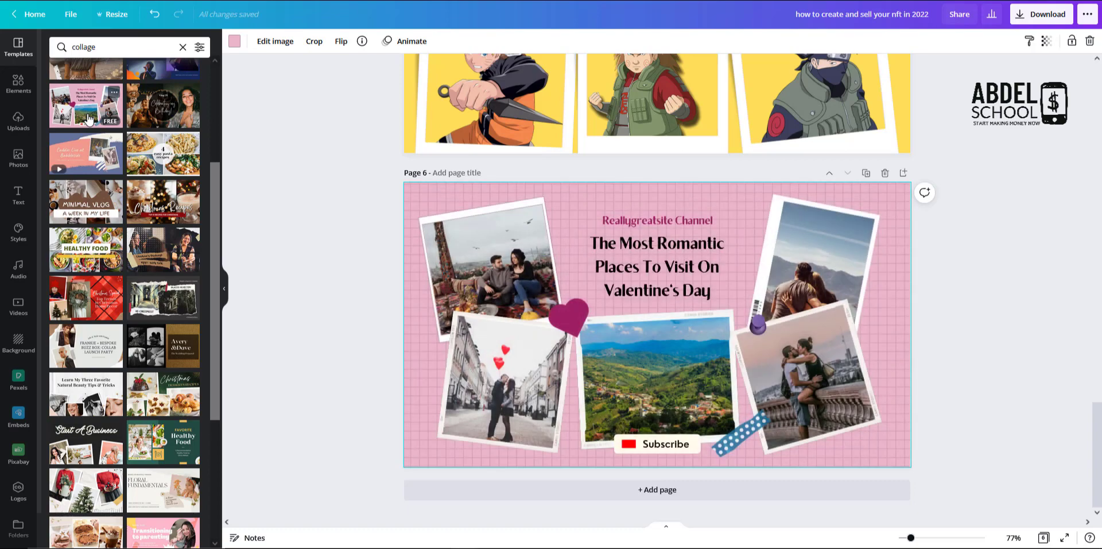
click(86, 248)
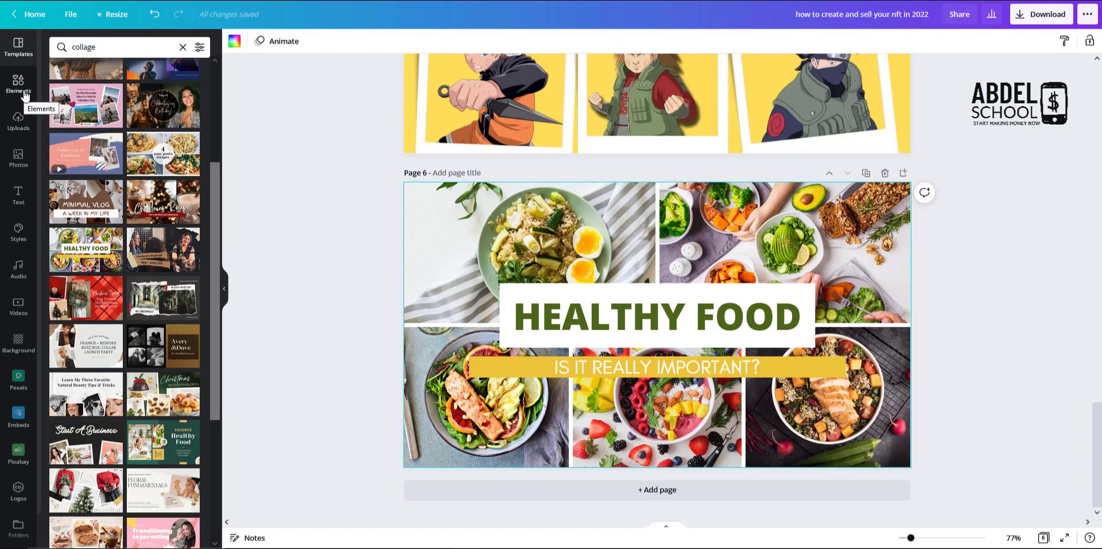
Drop the uploaded Jiraiya image into the top-left frame and shift it lower within the frame.
click(19, 130)
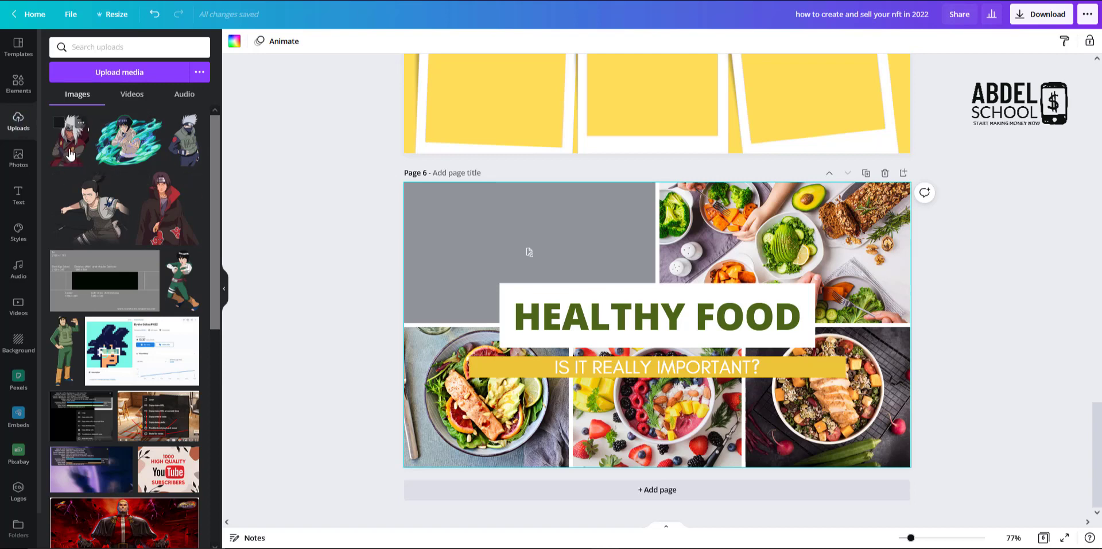
drag(70, 154, 536, 239)
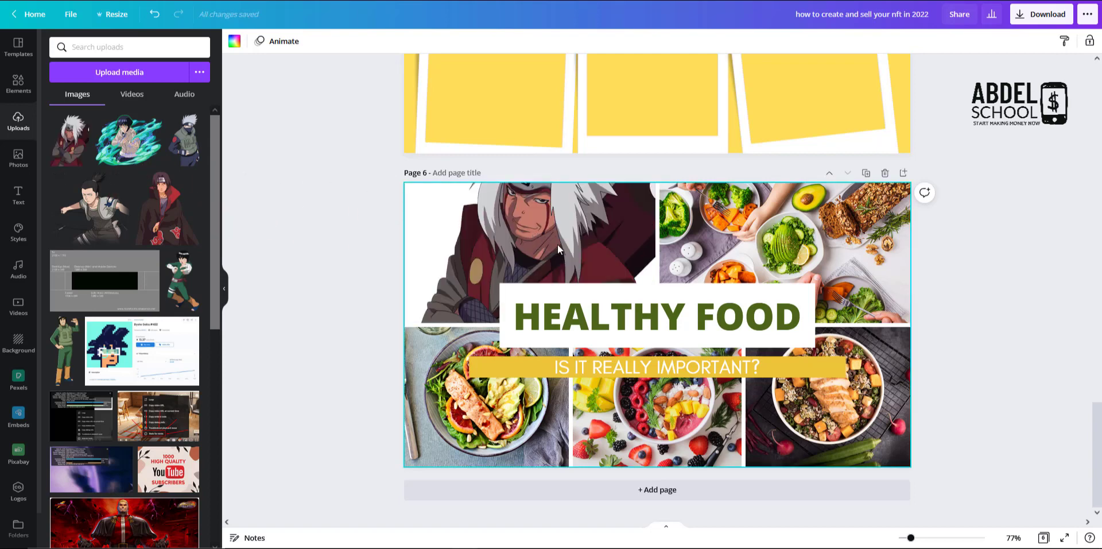
double_click(543, 215)
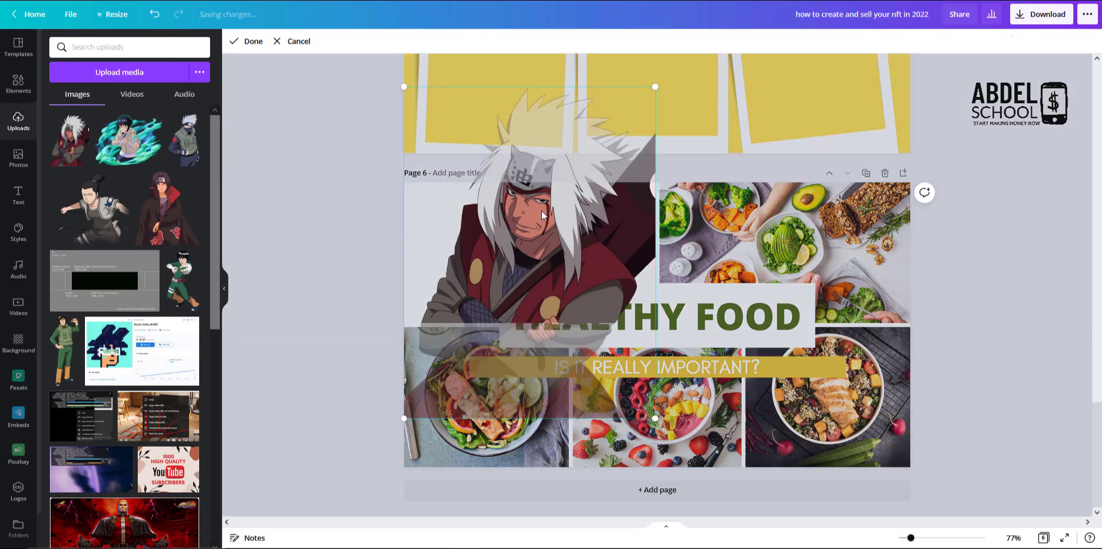
drag(542, 212, 499, 286)
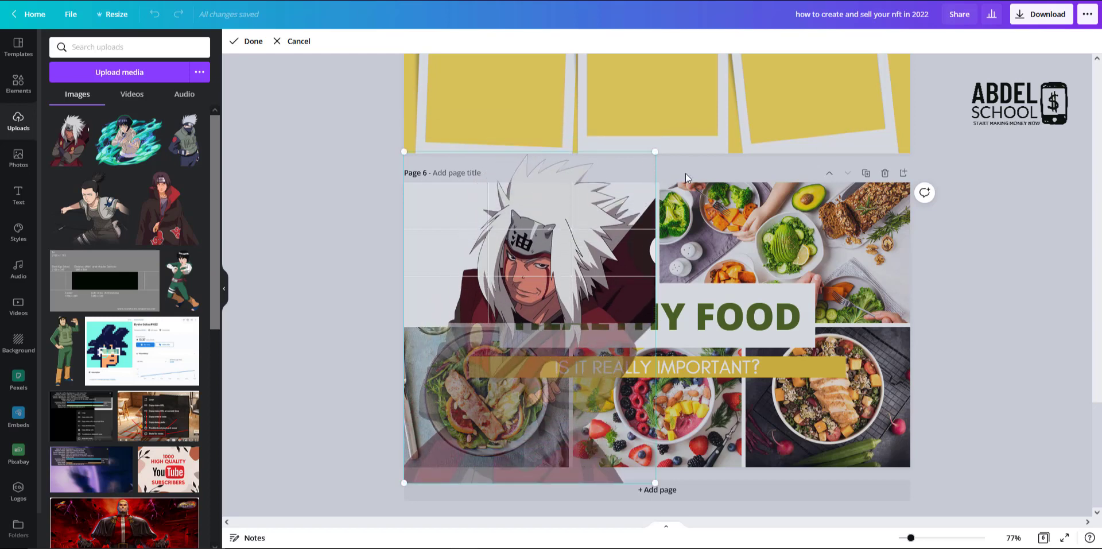
key(ctrl+z)
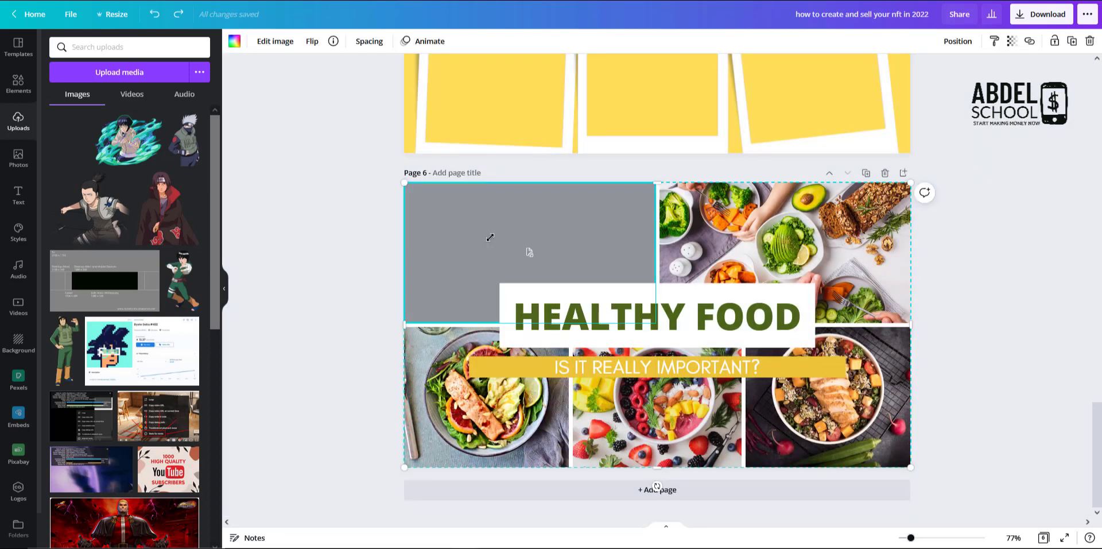
key(ctrl+y)
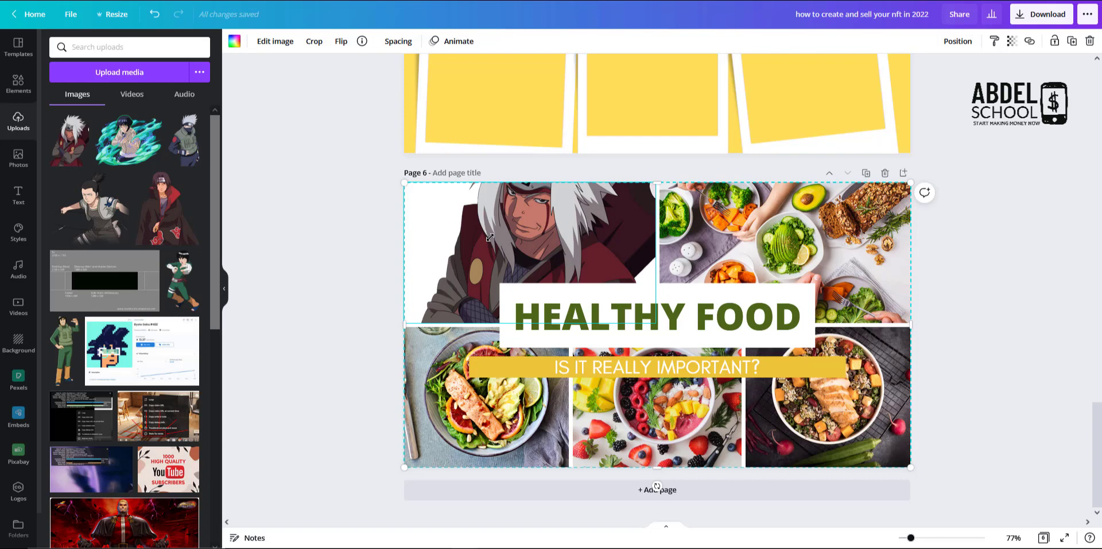
double_click(536, 224)
drag(540, 239, 538, 291)
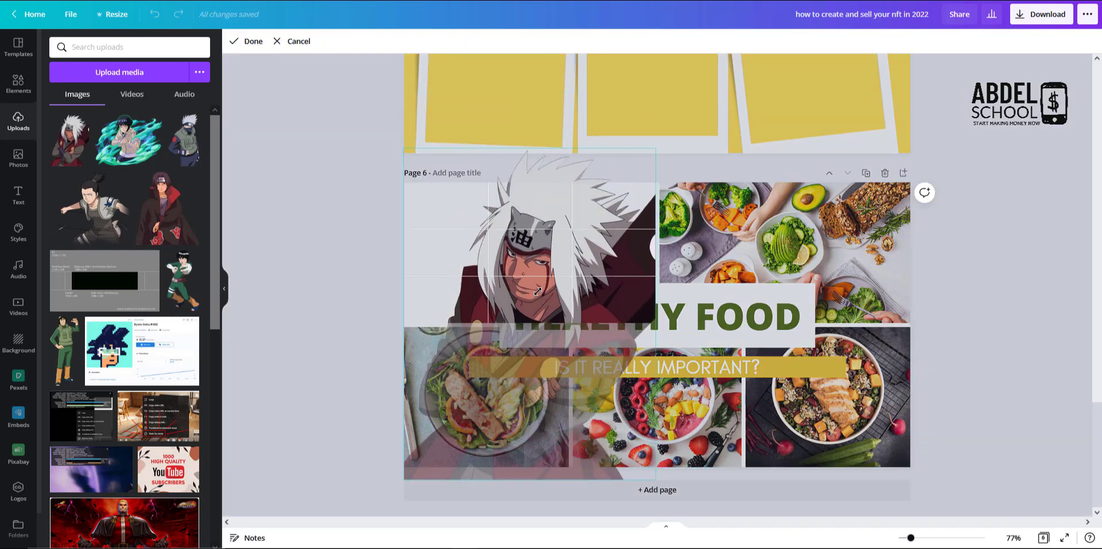
click(355, 248)
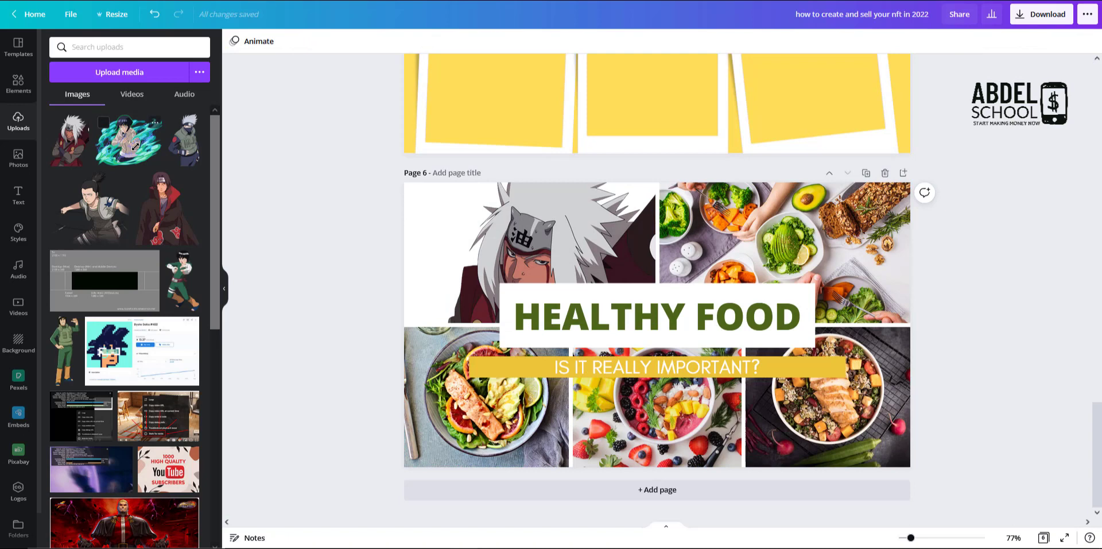
Fill the top-right frame with Hinata and the bottom-left frame with Itachi, adjusting their framing.
drag(129, 140, 808, 269)
double_click(800, 218)
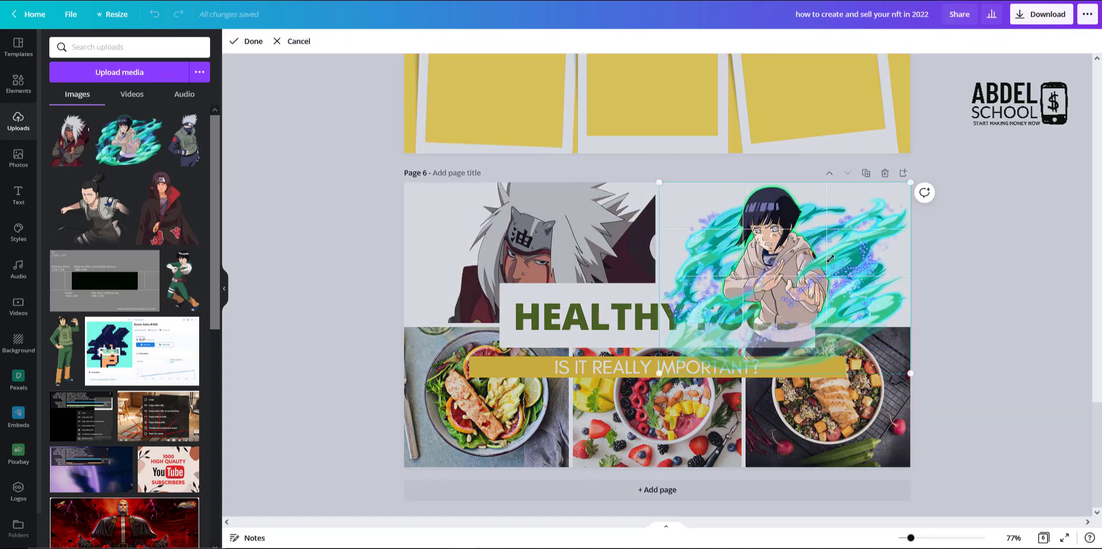
click(990, 265)
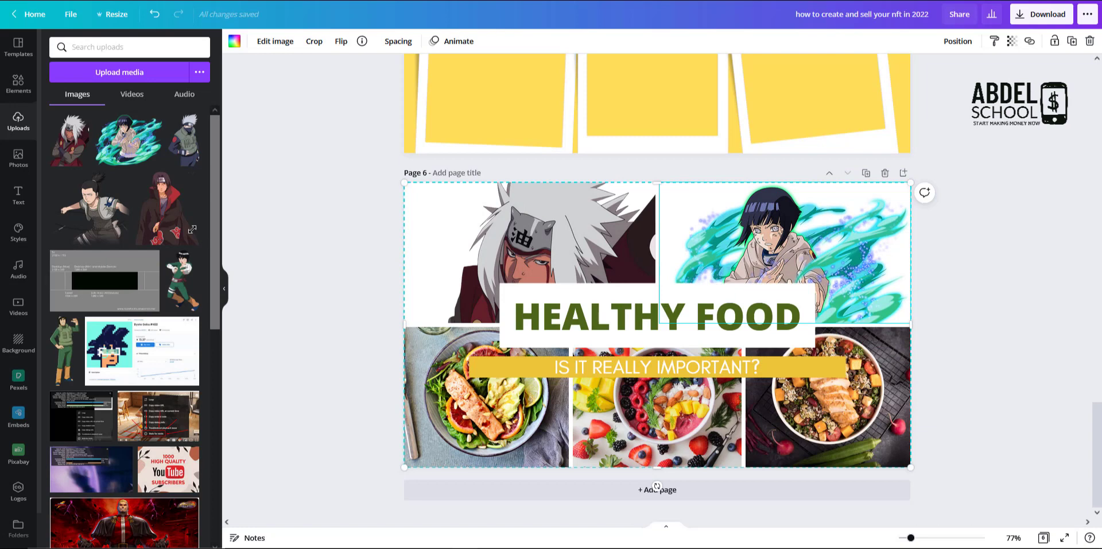
drag(166, 208, 479, 424)
double_click(470, 393)
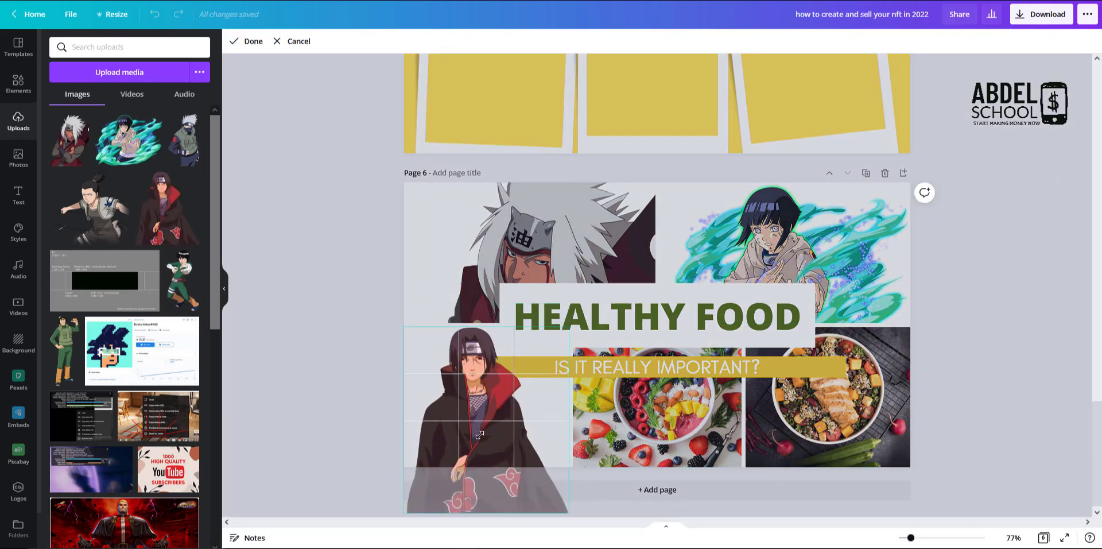
Fill the bottom-middle frame with another ninja and the bottom-right frame with Kakashi.
drag(99, 211, 640, 386)
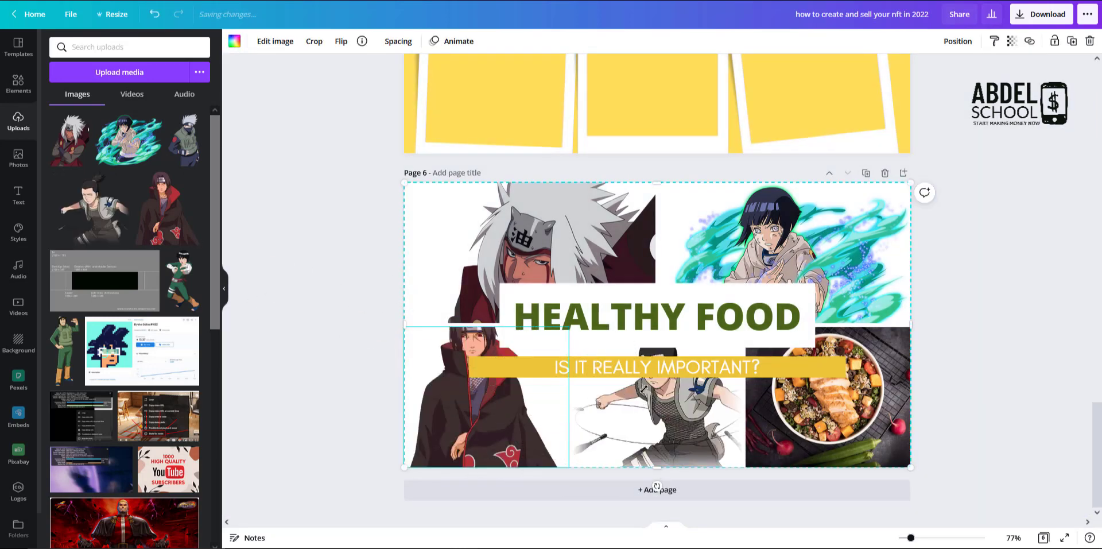
double_click(660, 423)
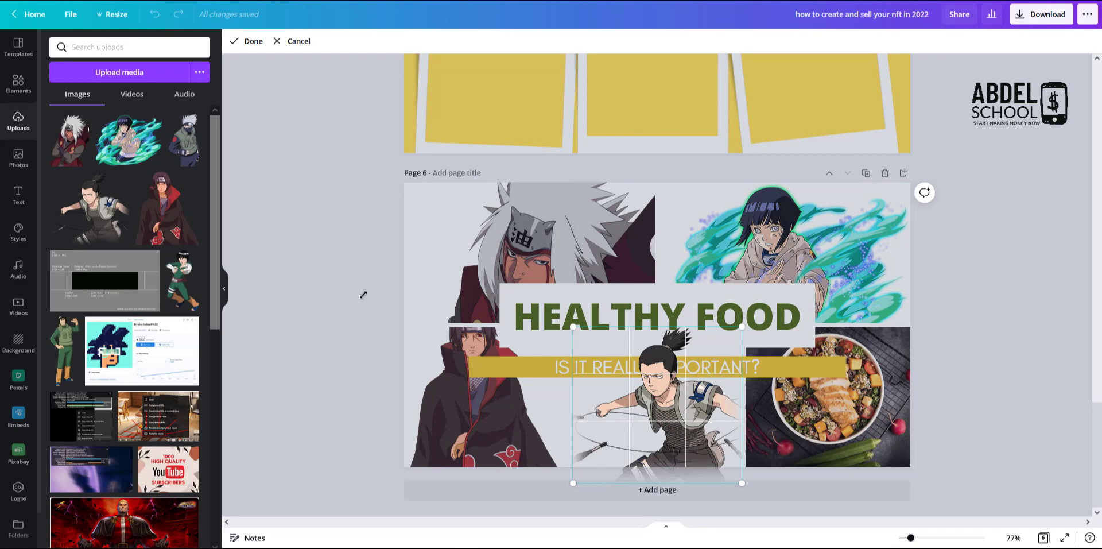
click(330, 283)
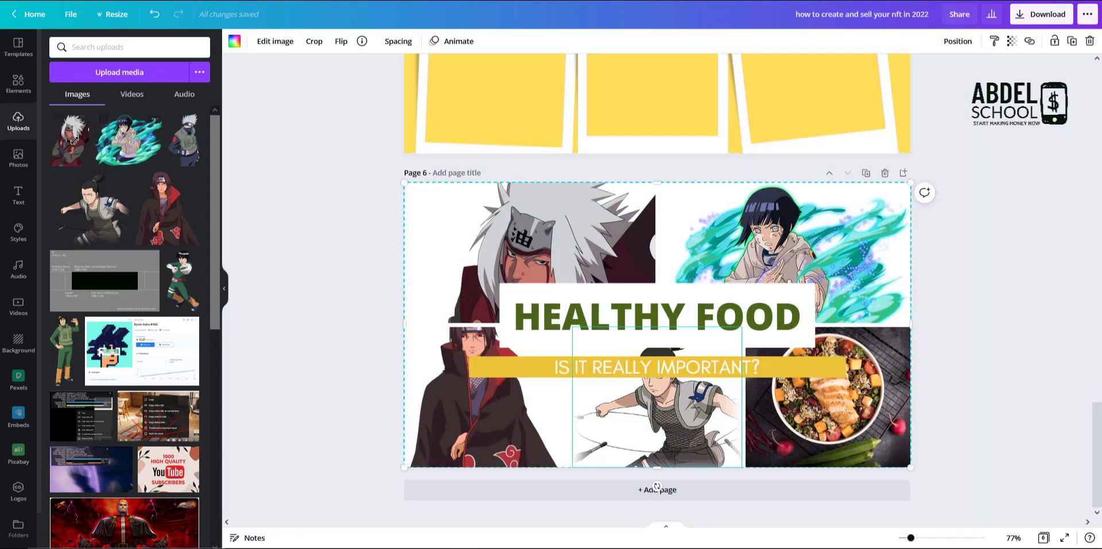
mouse_move(64, 137)
mouse_down()
mouse_move(648, 295)
mouse_move(55, 144)
mouse_move(70, 143)
mouse_up()
drag(169, 154, 842, 445)
double_click(842, 406)
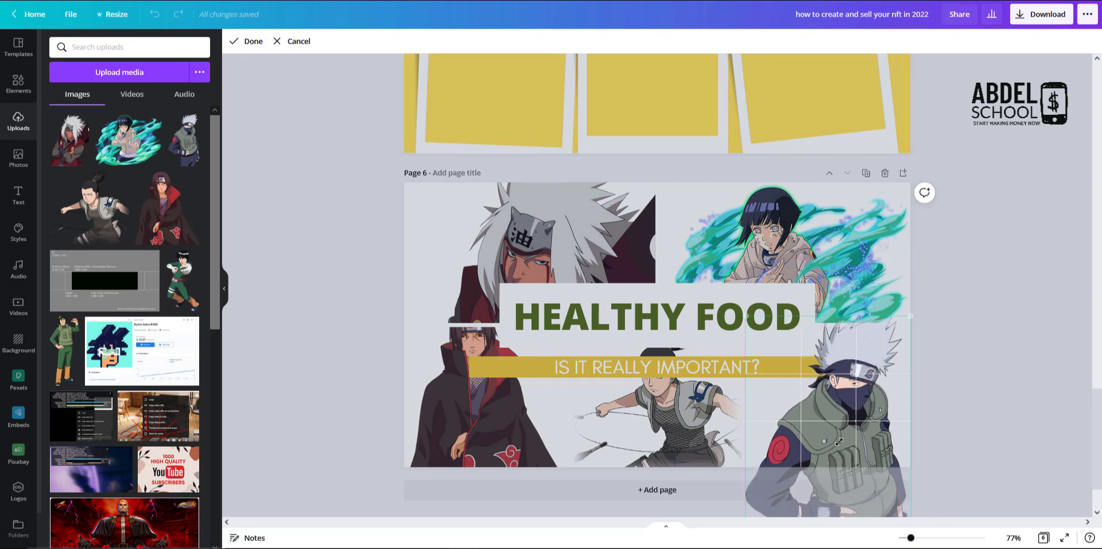
click(949, 380)
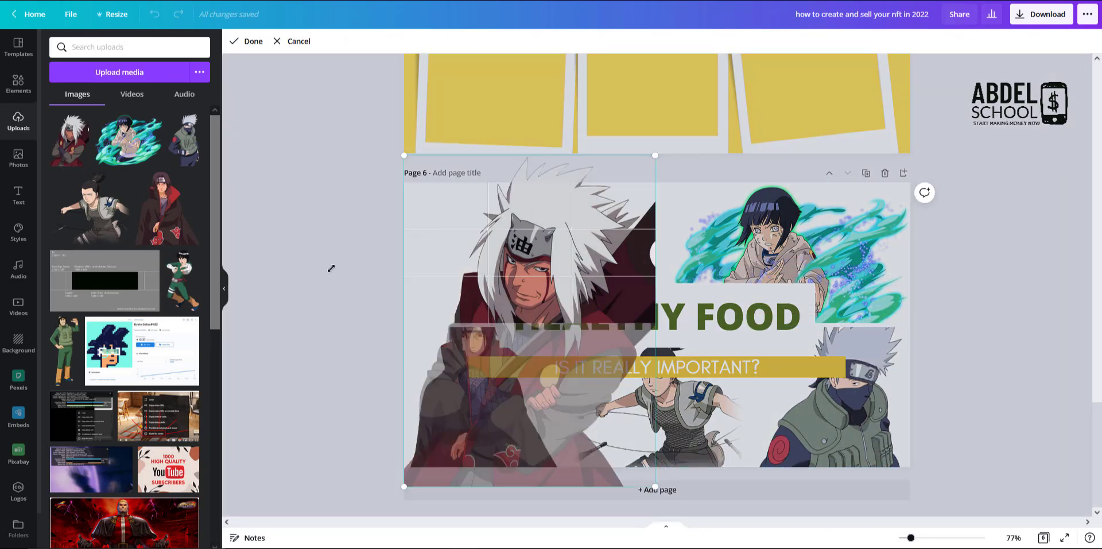
click(327, 266)
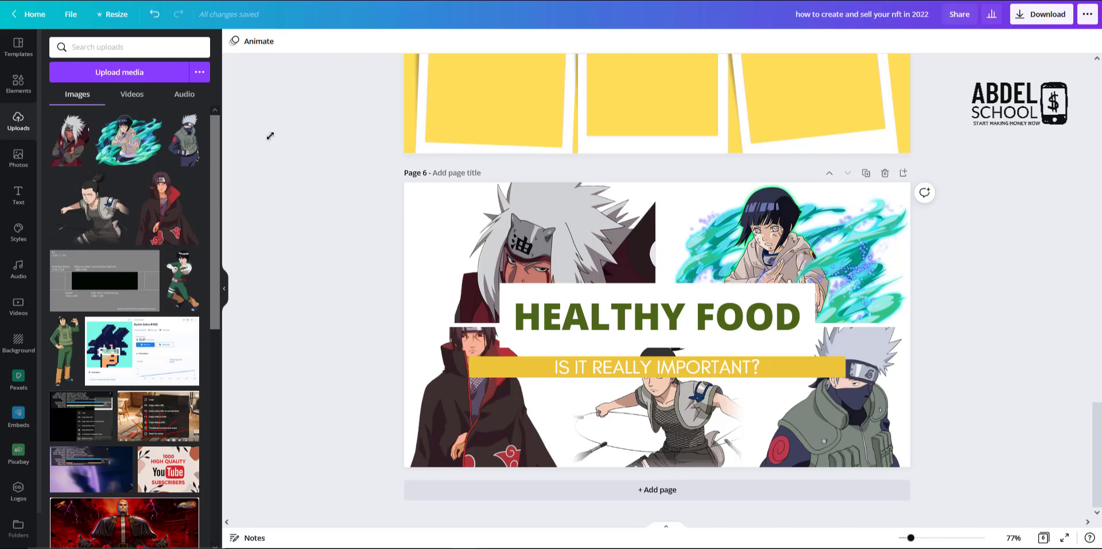
Replace the HEALTHY FOOD title with 'TOP 5'.
click(19, 191)
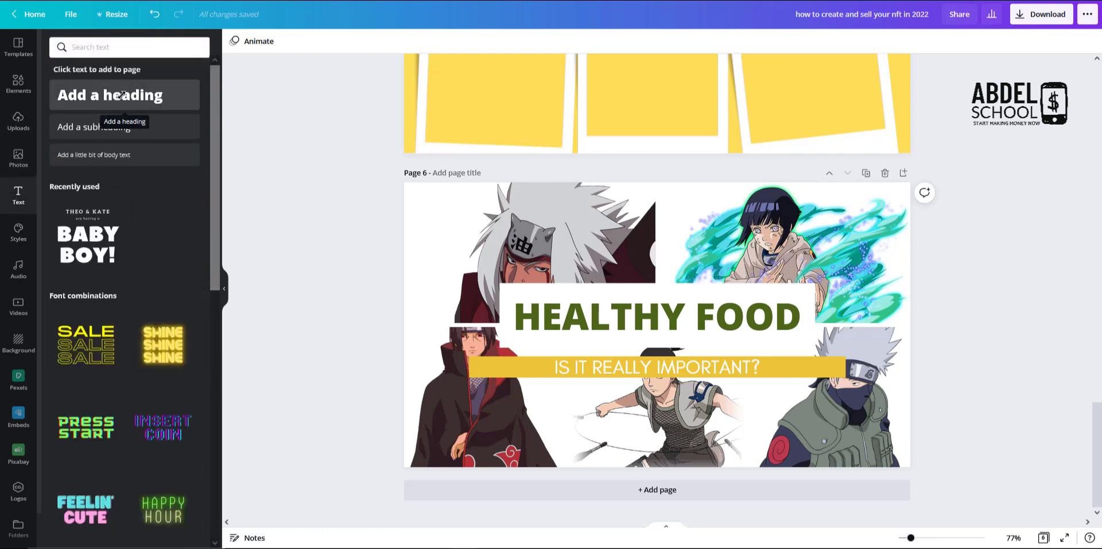
double_click(784, 319)
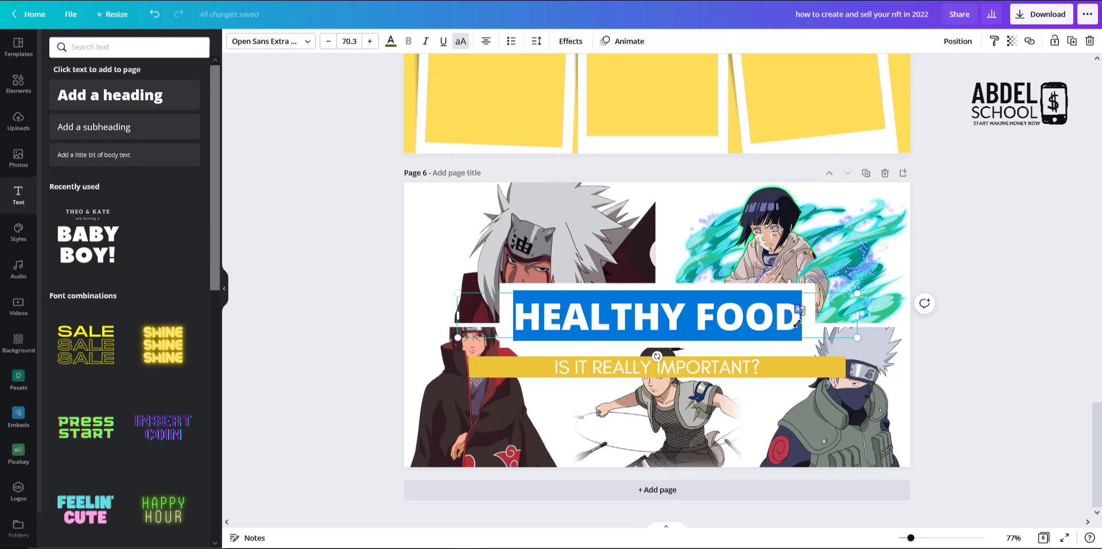
text(TOP 5)
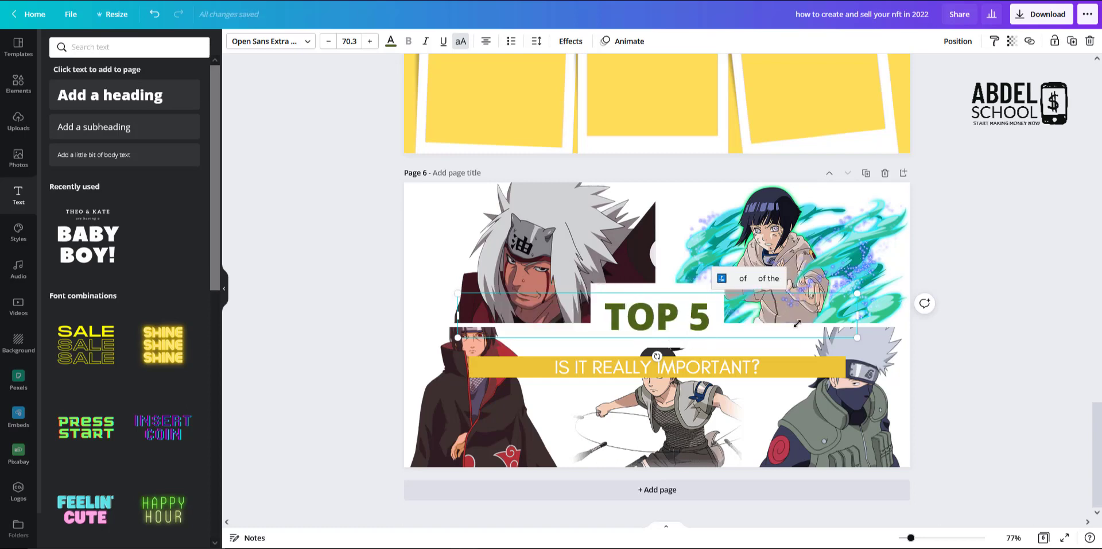
click(747, 367)
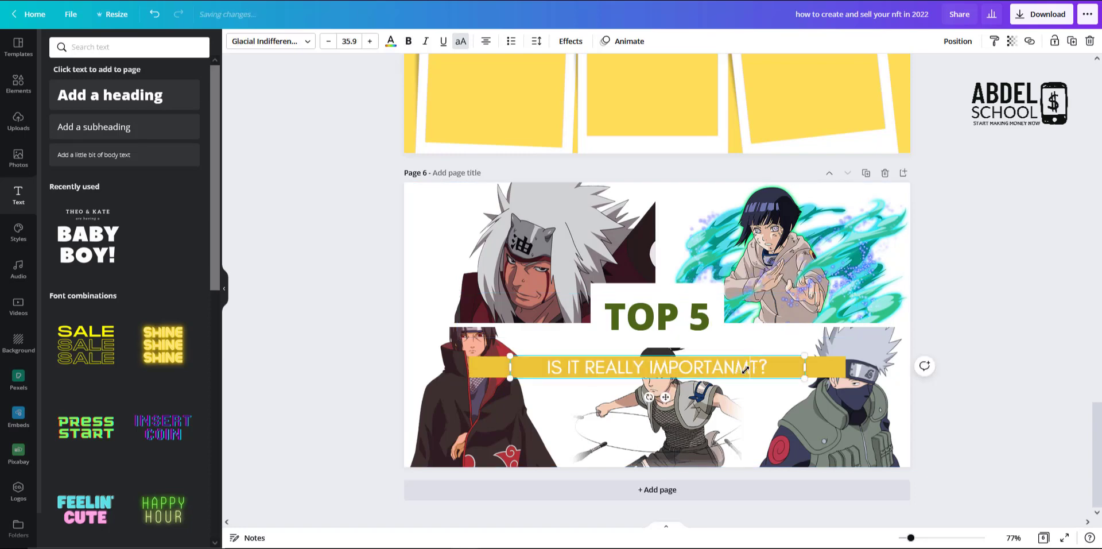
Retype the banner text as 'STRONGEST NARUTO CHARACTERS'.
text(OST)
drag(792, 368, 520, 371)
text(N)
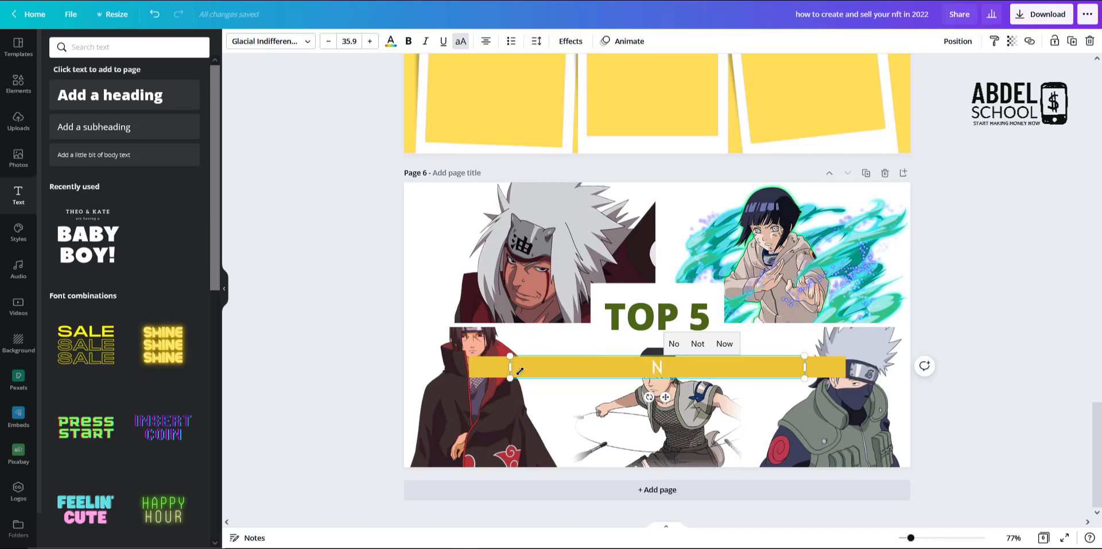
key(BackSpace)
text(STRONGEST)
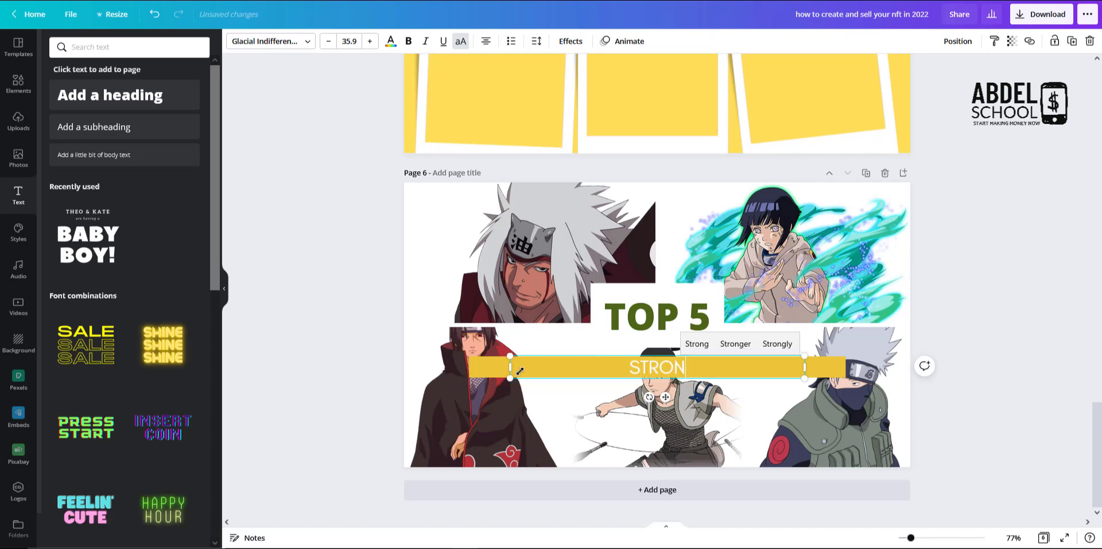
text( NARUTO)
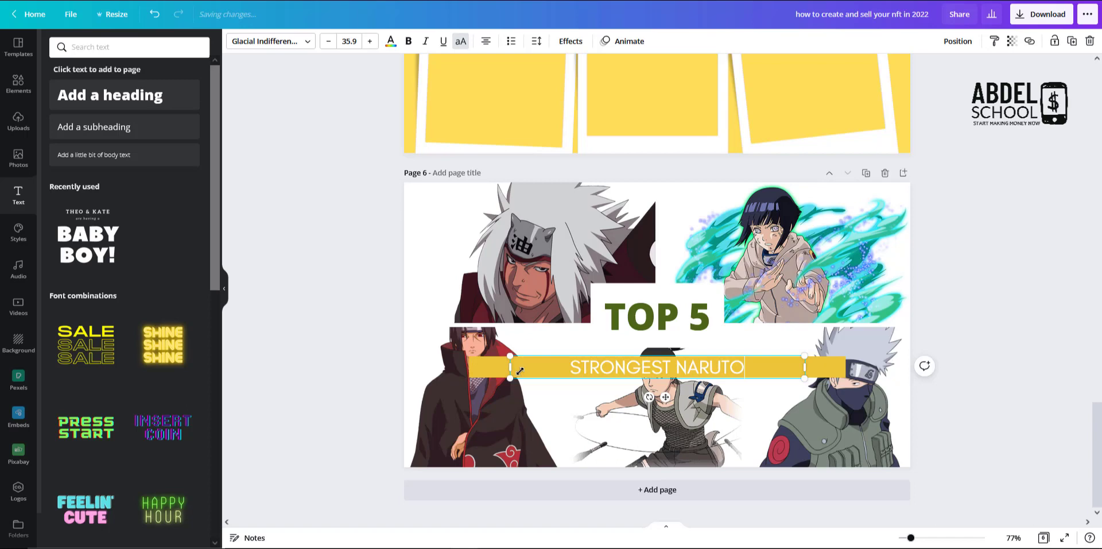
text( CHARACTERS)
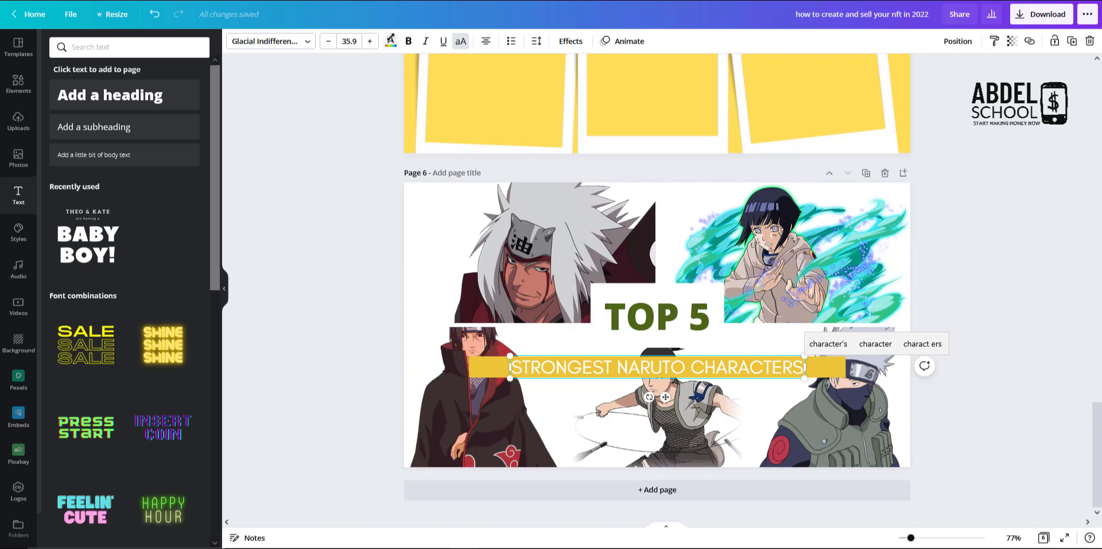
Make the banner text black and set its font to Raleway Heavy from the Modern category.
click(391, 41)
click(140, 94)
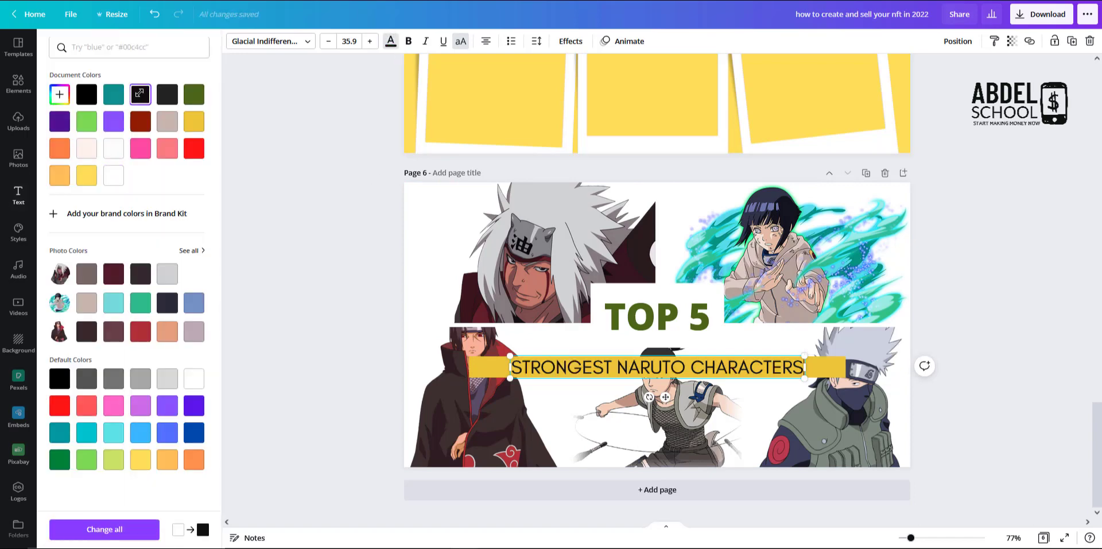
click(275, 41)
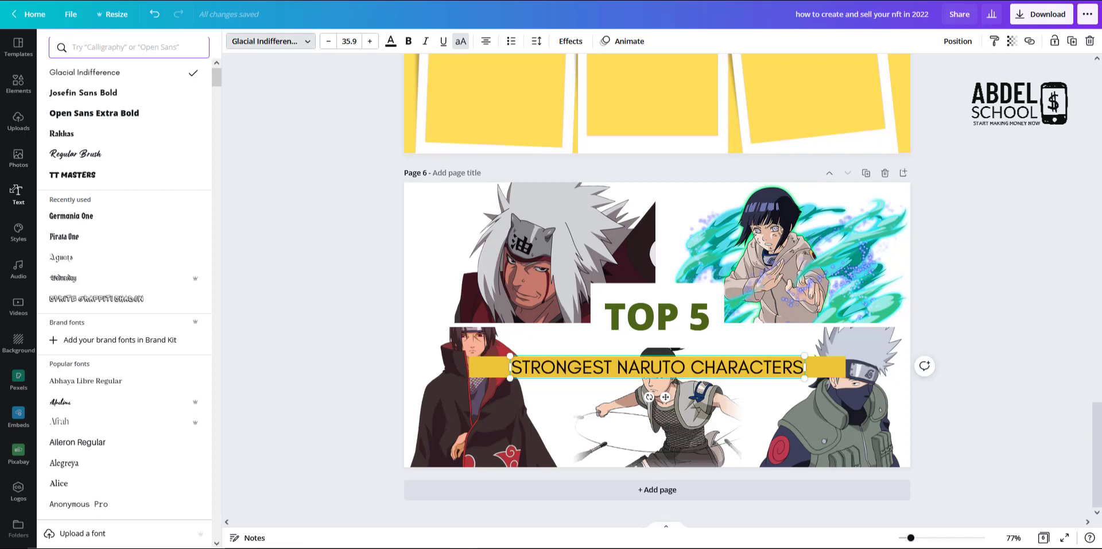
click(16, 191)
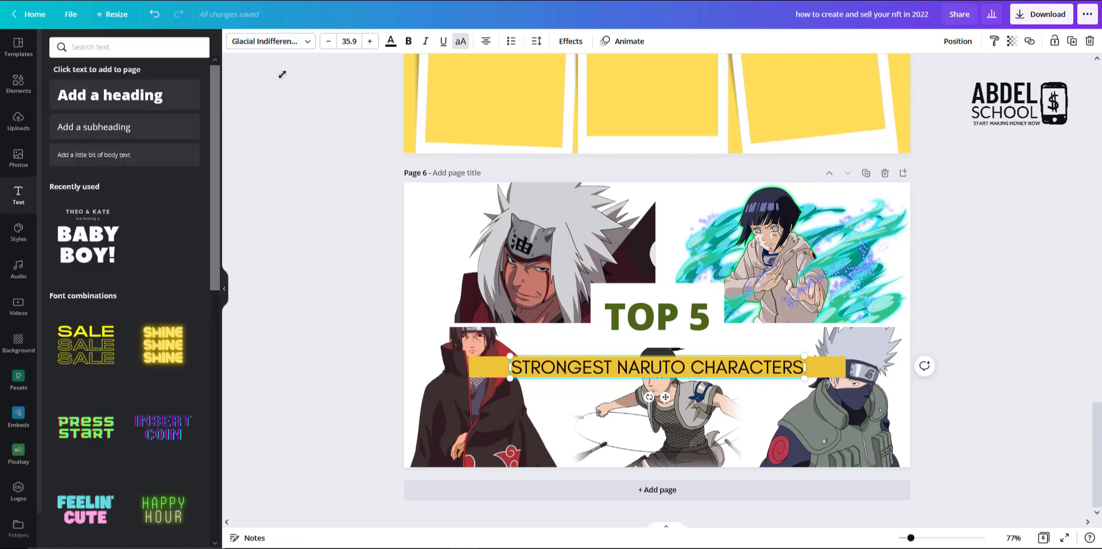
click(306, 40)
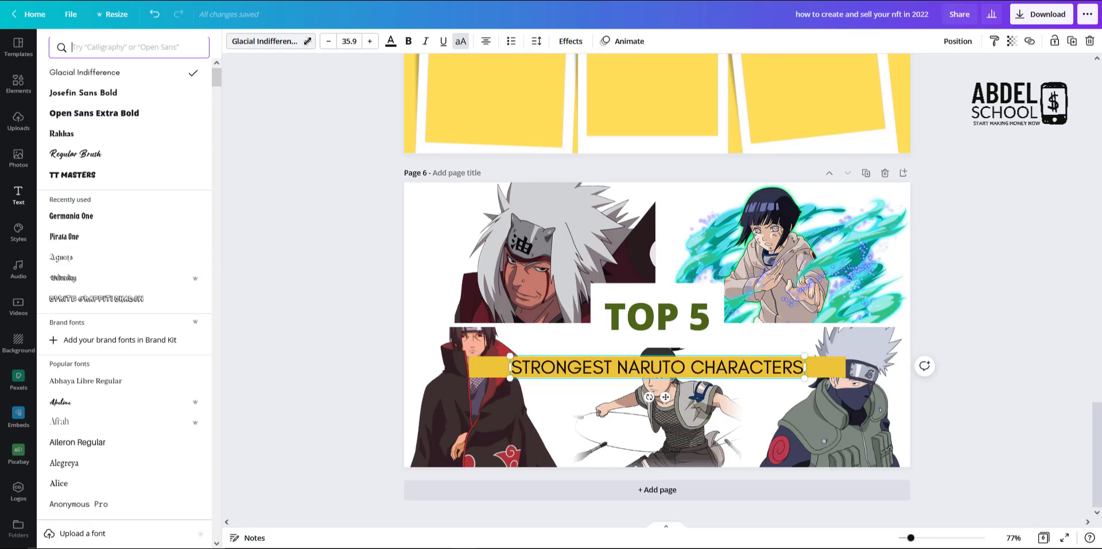
click(163, 48)
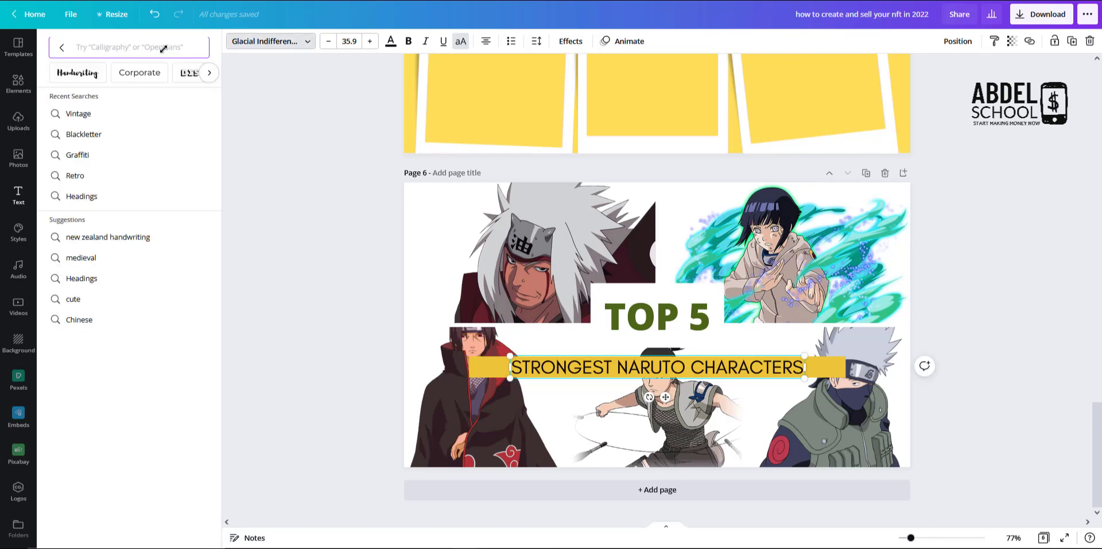
click(208, 72)
click(209, 72)
click(208, 72)
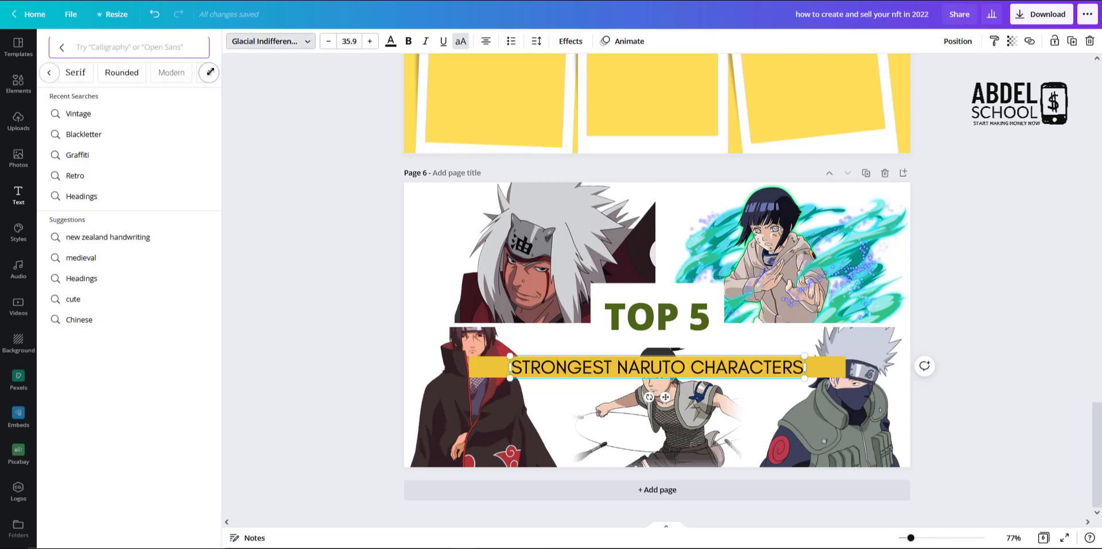
click(162, 72)
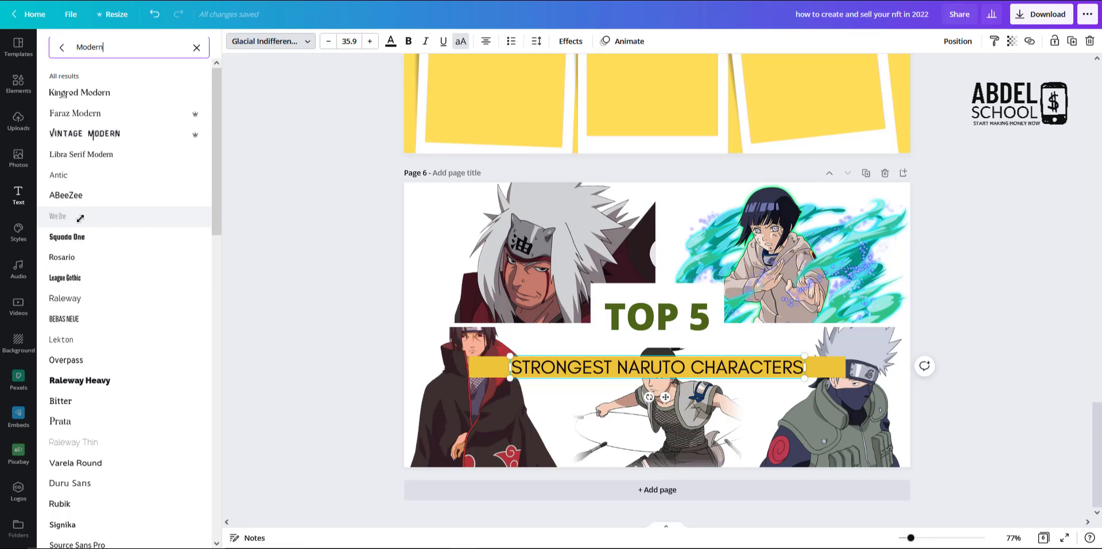
mouse_move(195, 136)
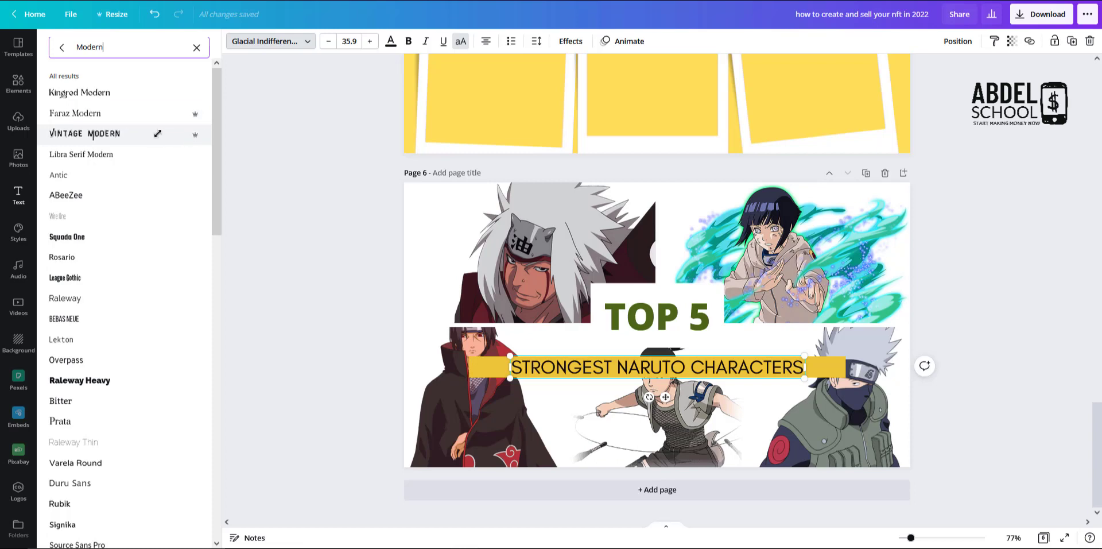
click(145, 134)
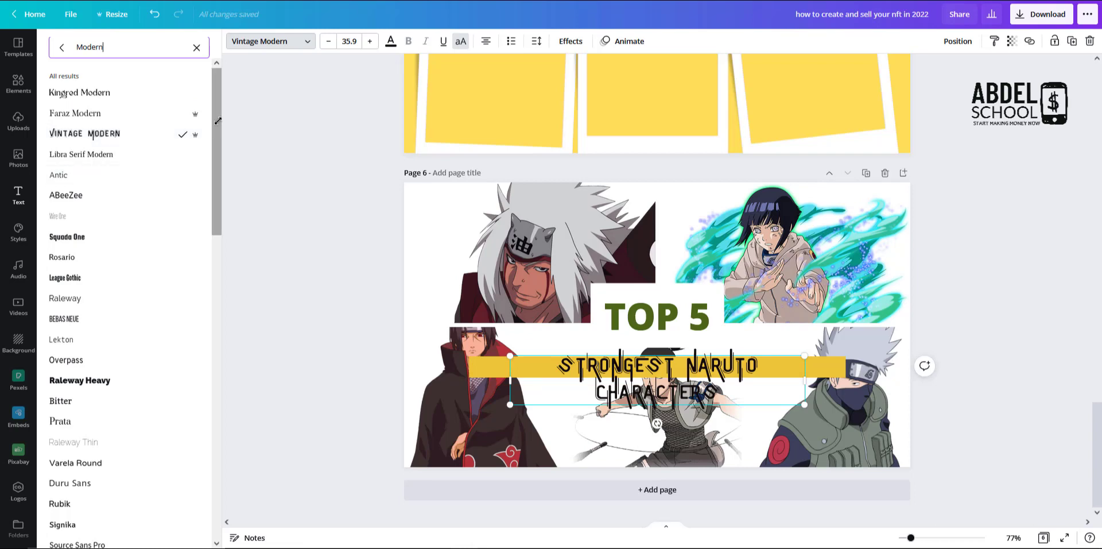
click(103, 379)
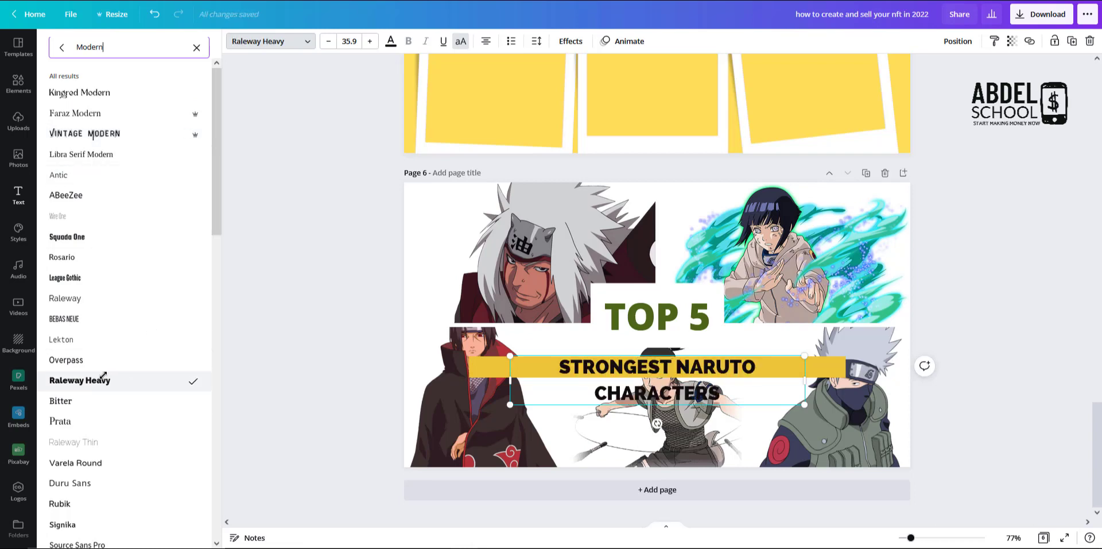
Widen the banner text box so the text fits on one line.
drag(510, 381, 472, 379)
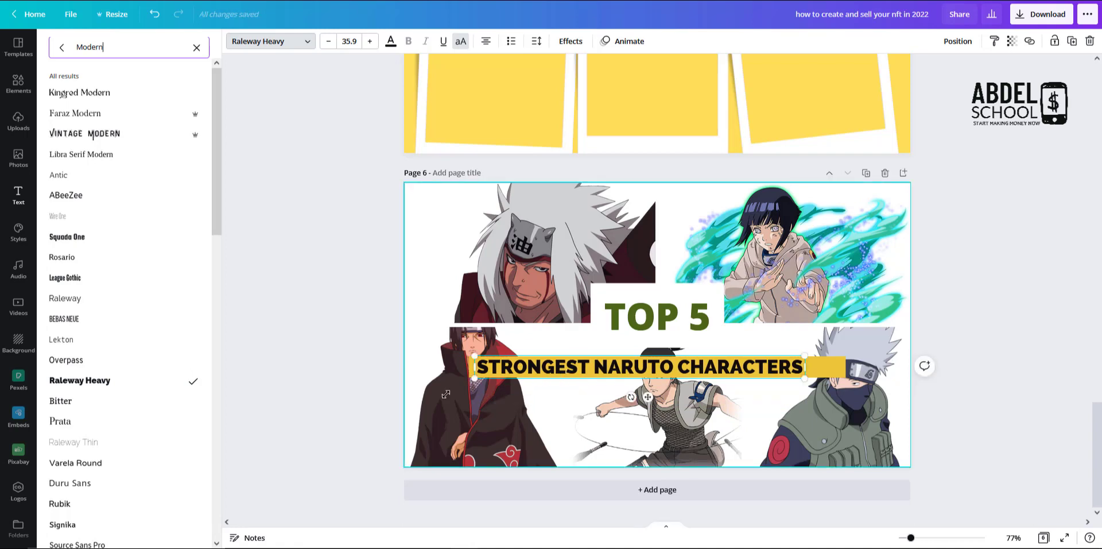
key(Escape)
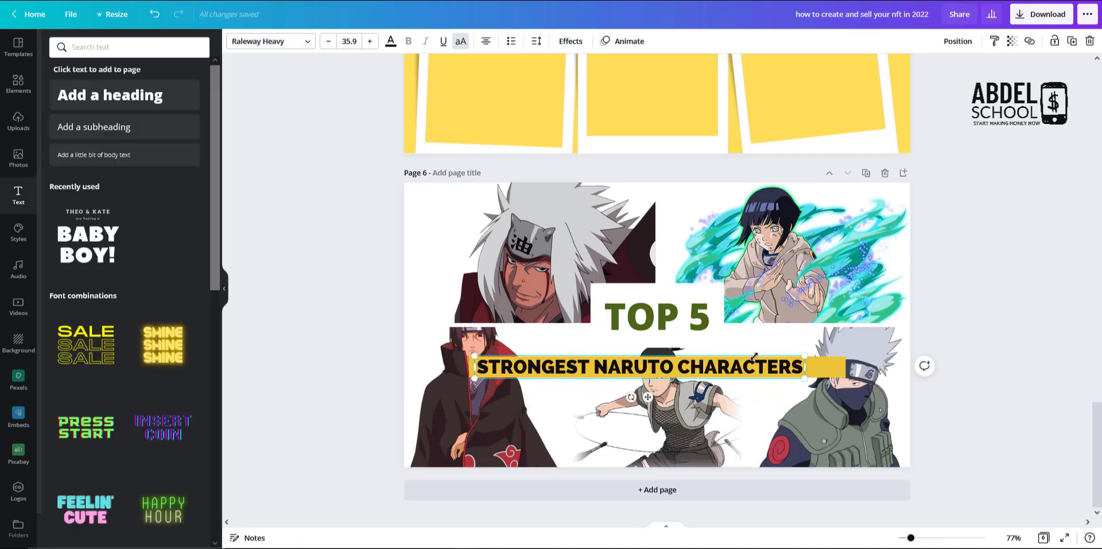
drag(757, 366, 835, 371)
Enlarge the TOP 5 title and move it up above the banner.
click(962, 347)
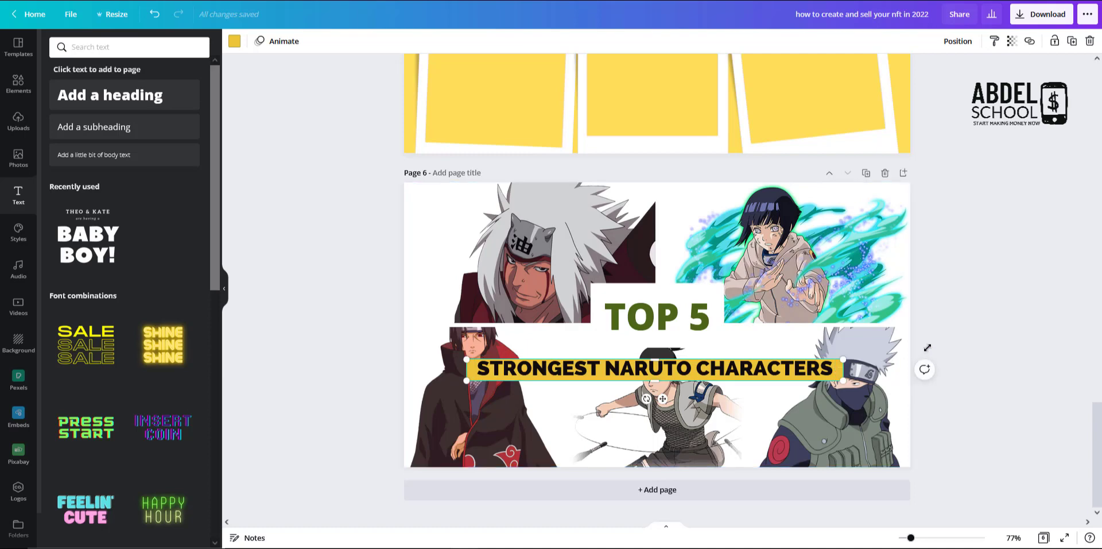
click(850, 332)
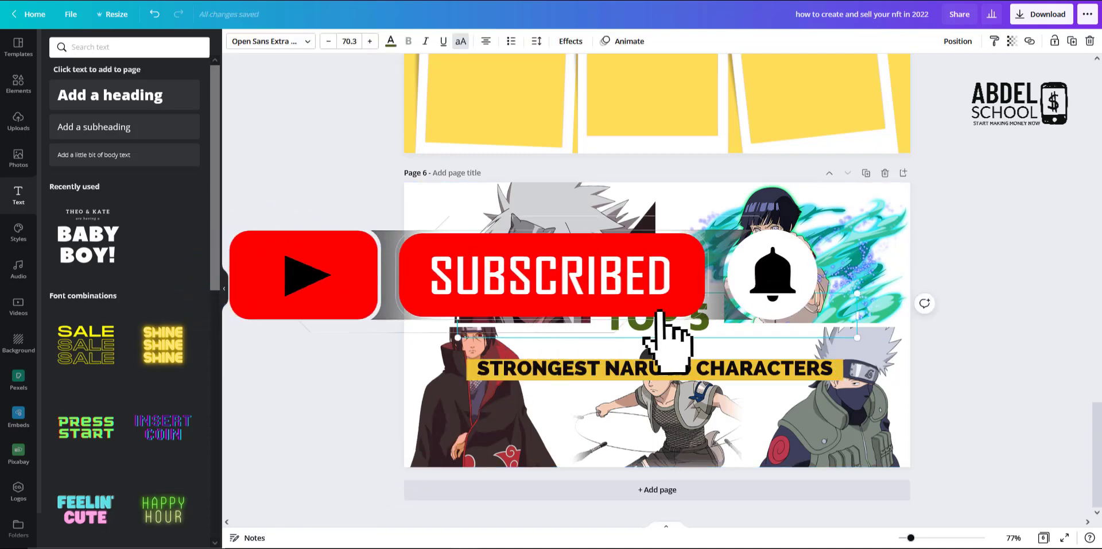
drag(857, 338, 816, 348)
drag(755, 322, 712, 285)
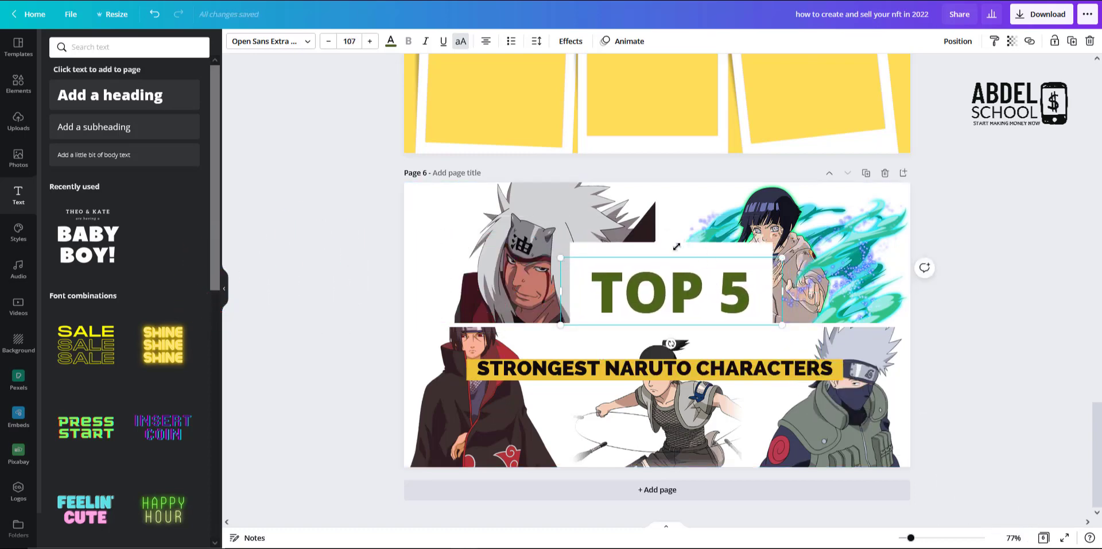
click(657, 363)
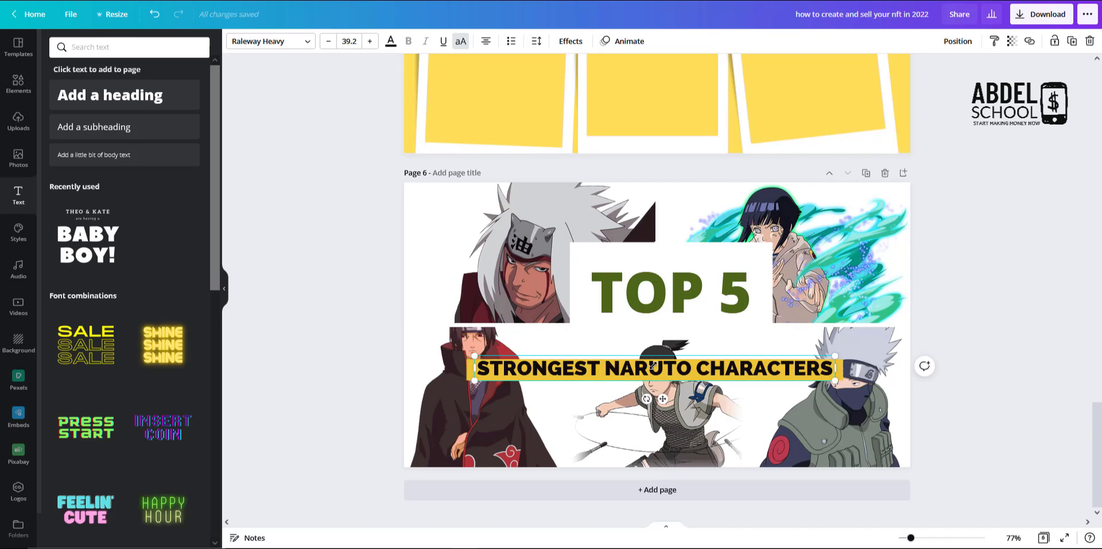
Undo the title enlargement, add a black 'TOP 5' heading over Jiraiya at upper left, and duplicate it.
key(ctrl+z)
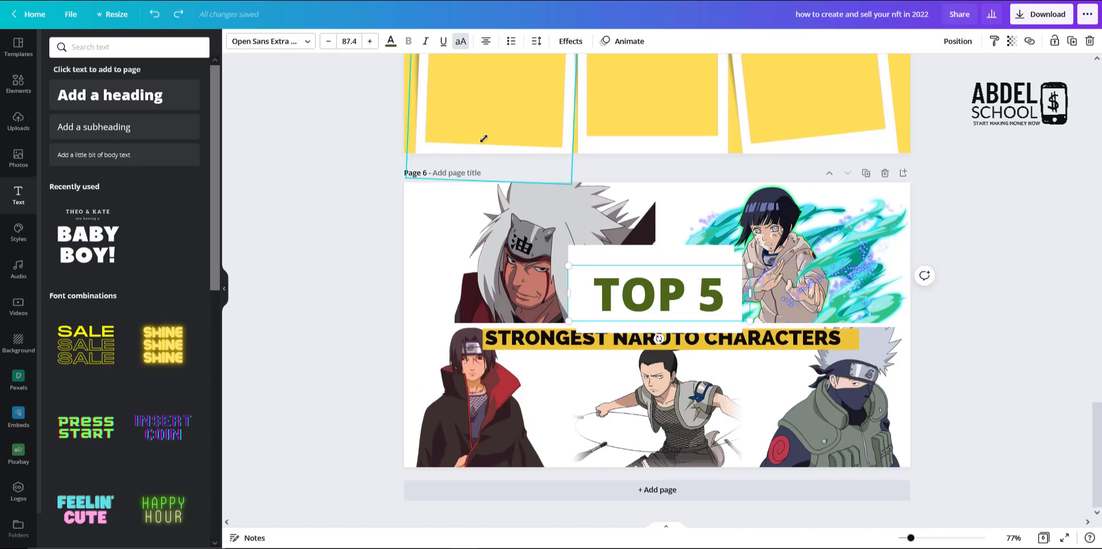
click(88, 94)
key(BackSpace)
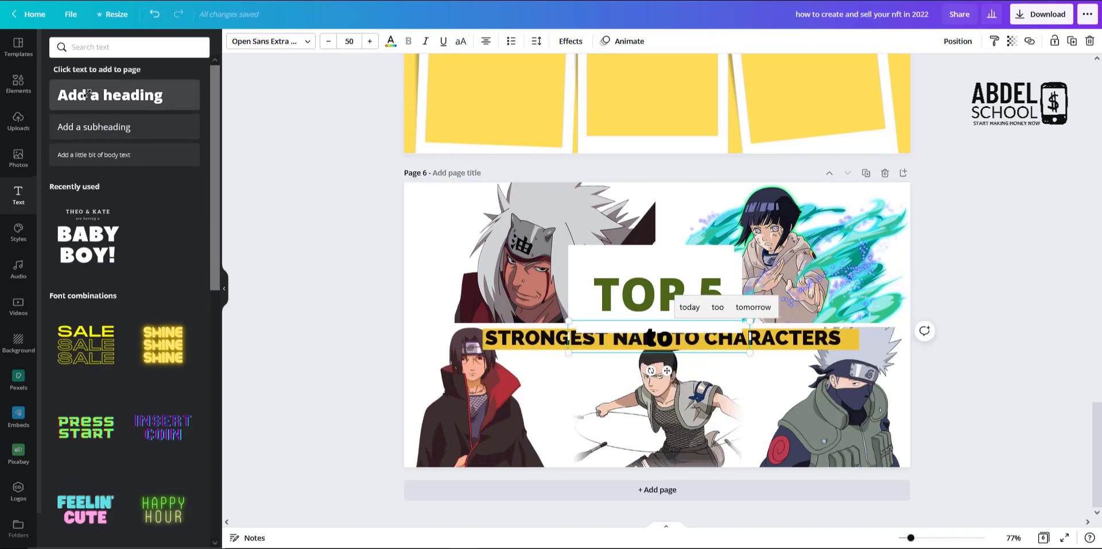
text(TOP 5)
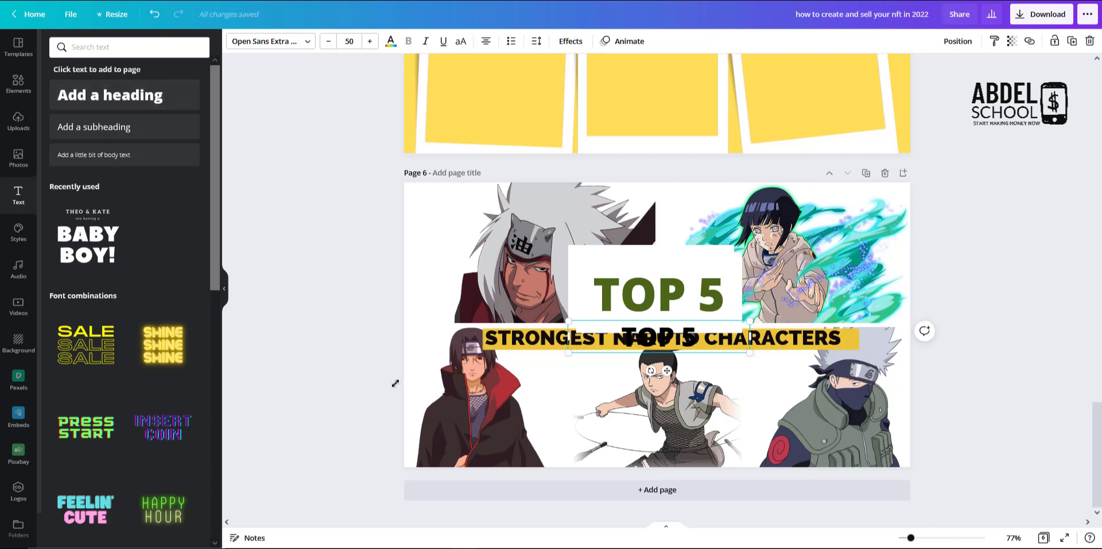
drag(642, 335, 441, 223)
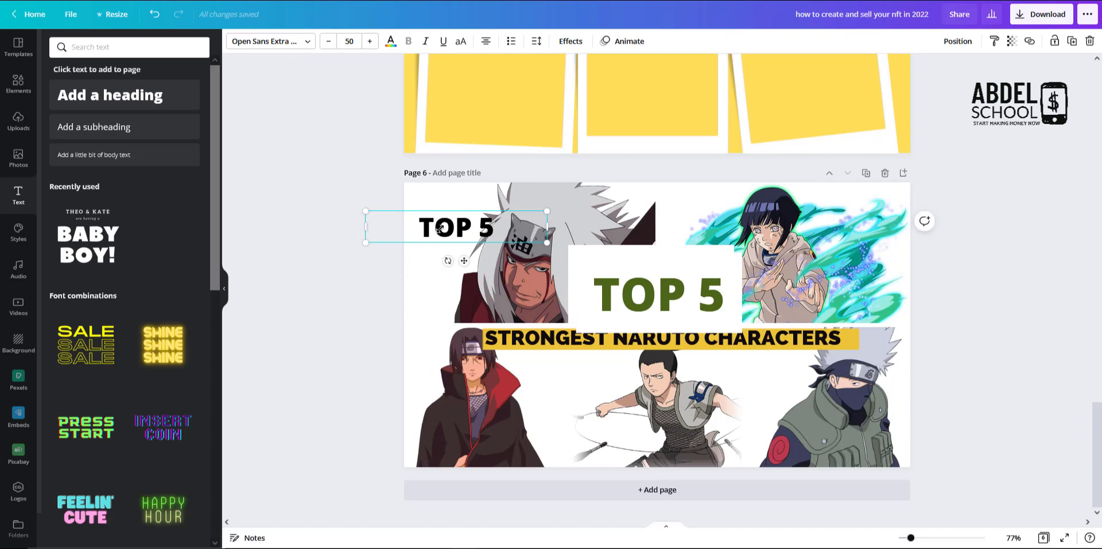
key(ctrl+d)
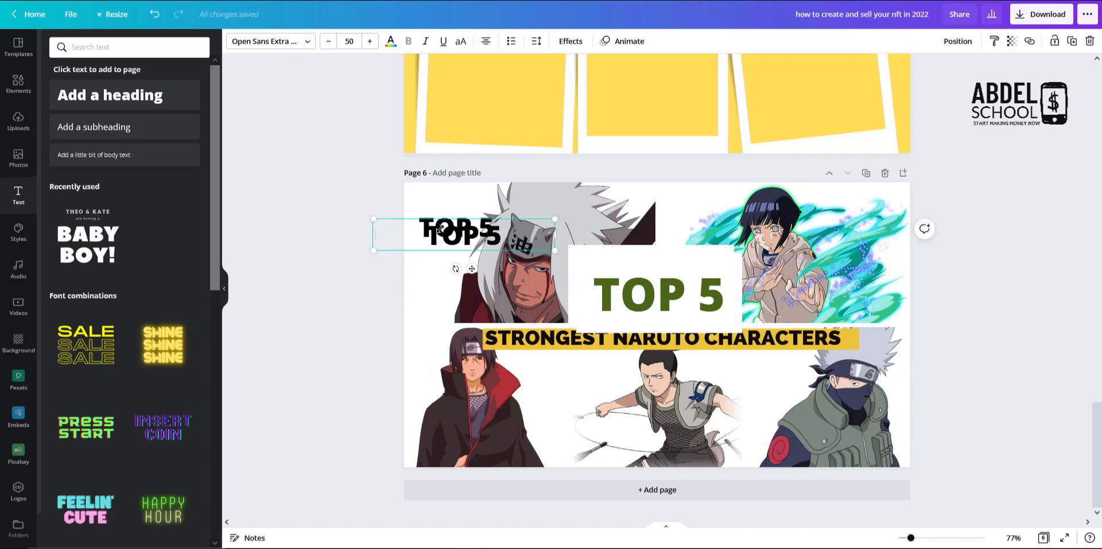
Make the duplicate TOP 5 hollow and white, offset slightly up and left.
click(570, 41)
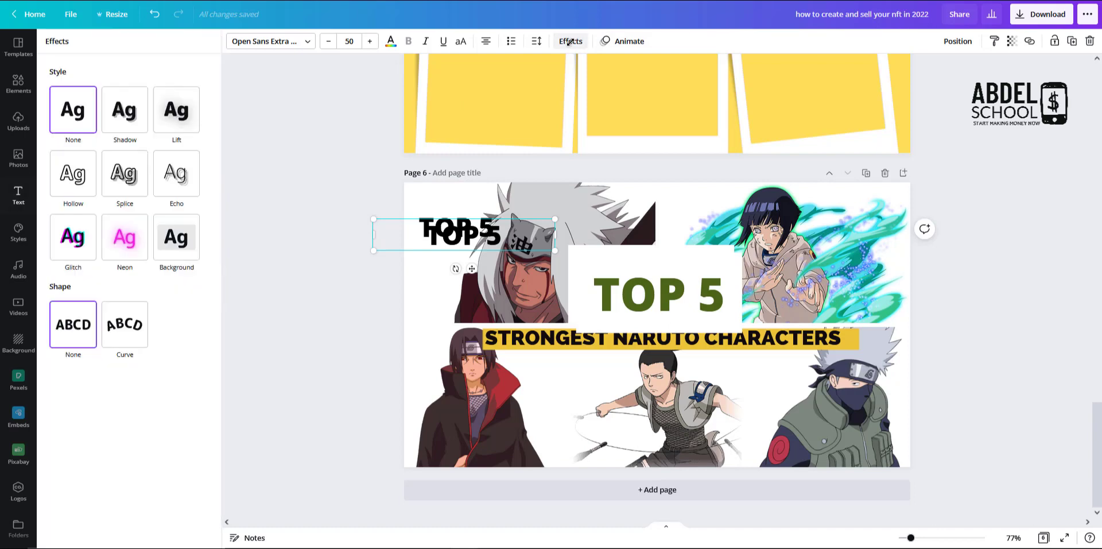
click(76, 173)
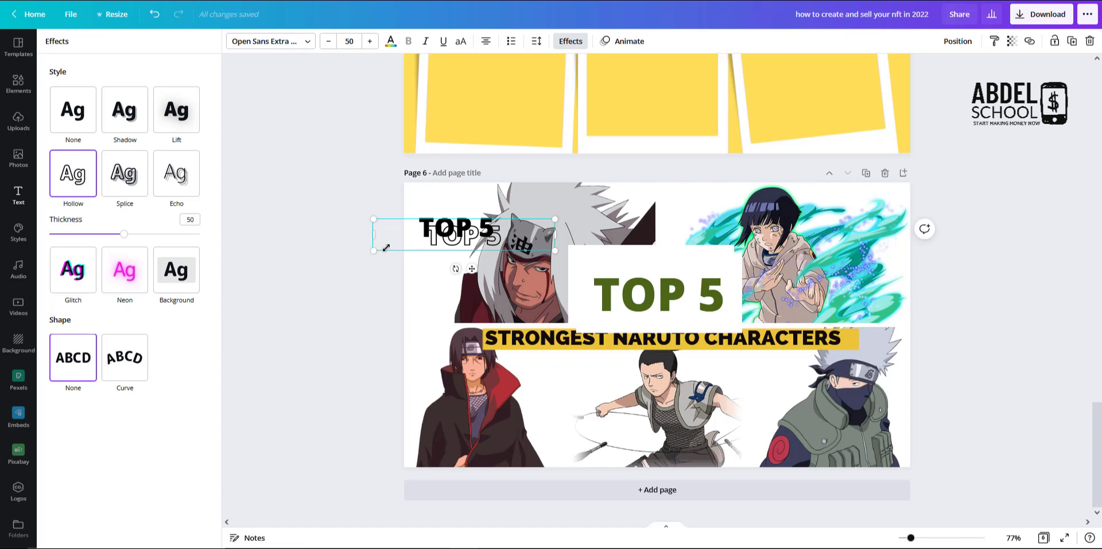
click(391, 40)
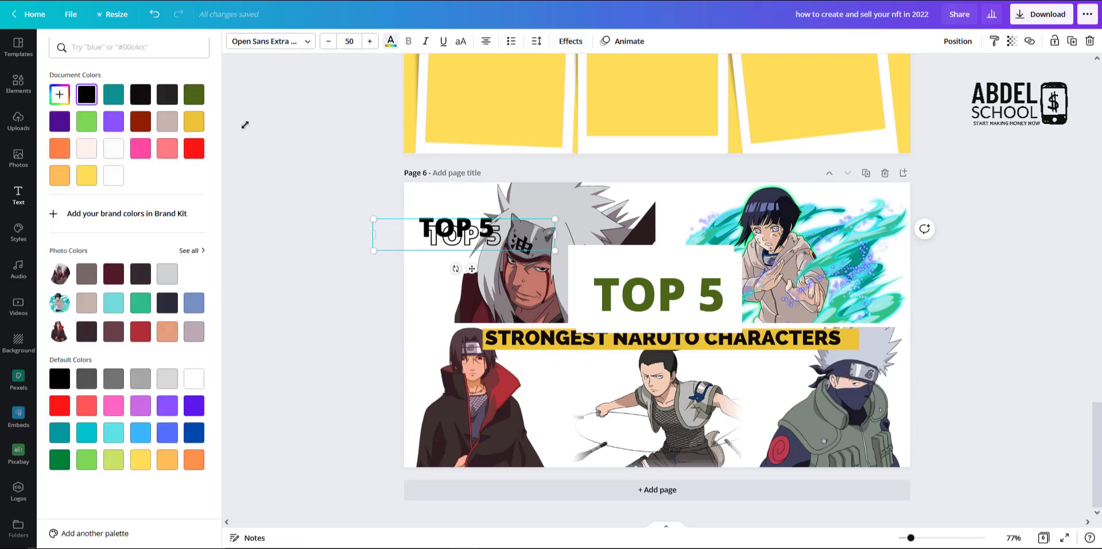
click(114, 149)
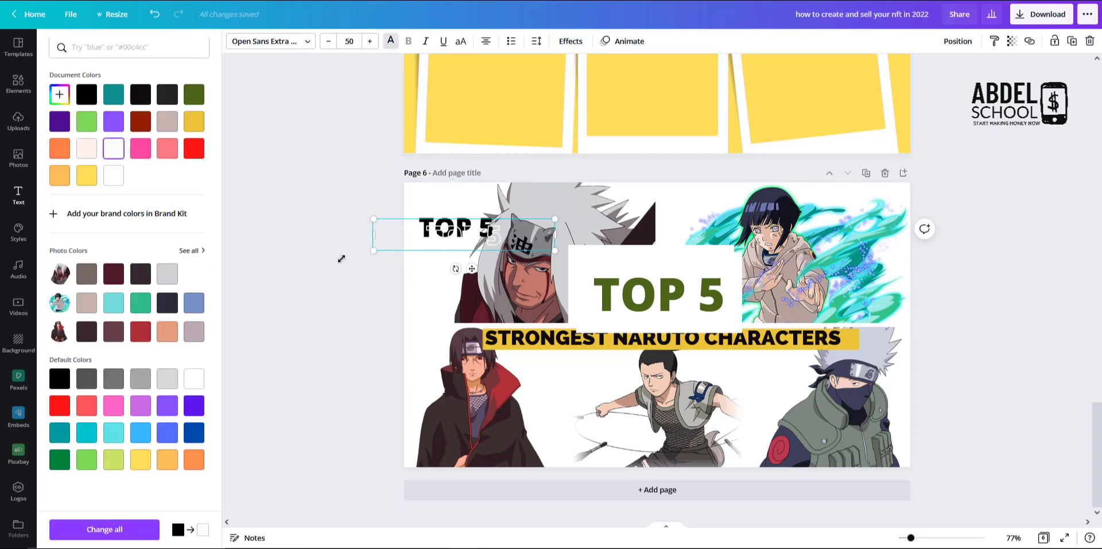
drag(456, 238, 412, 253)
Recolour a TOP 5 copy black, then undo it, keeping the white-over-black outlined TOP 5.
click(391, 40)
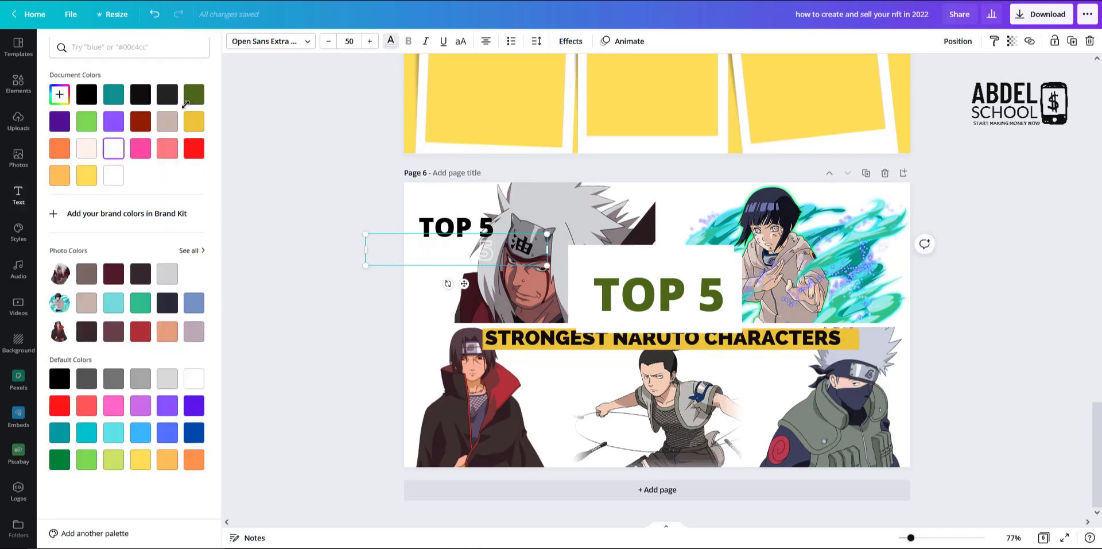
click(86, 95)
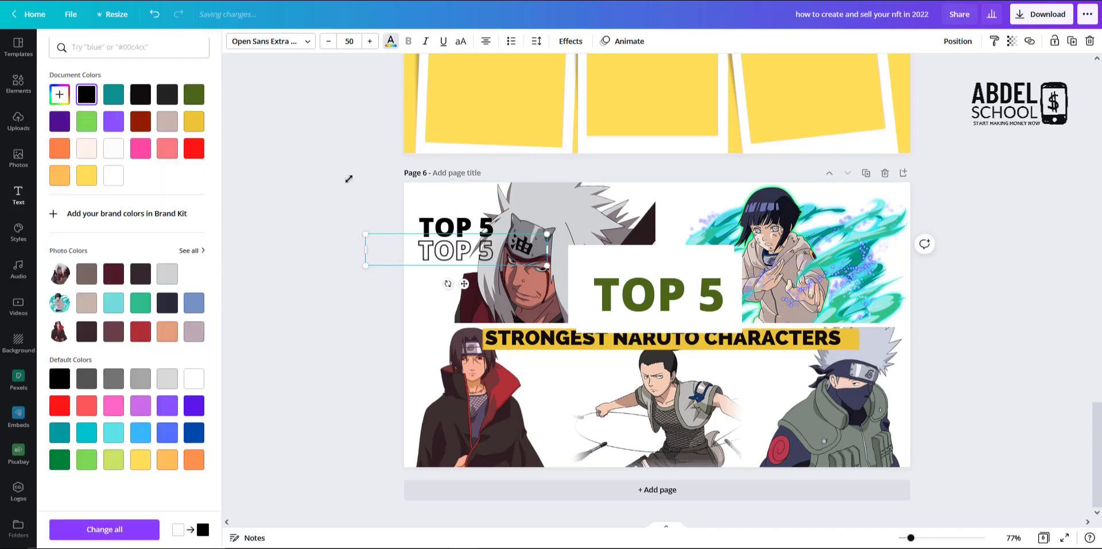
click(425, 218)
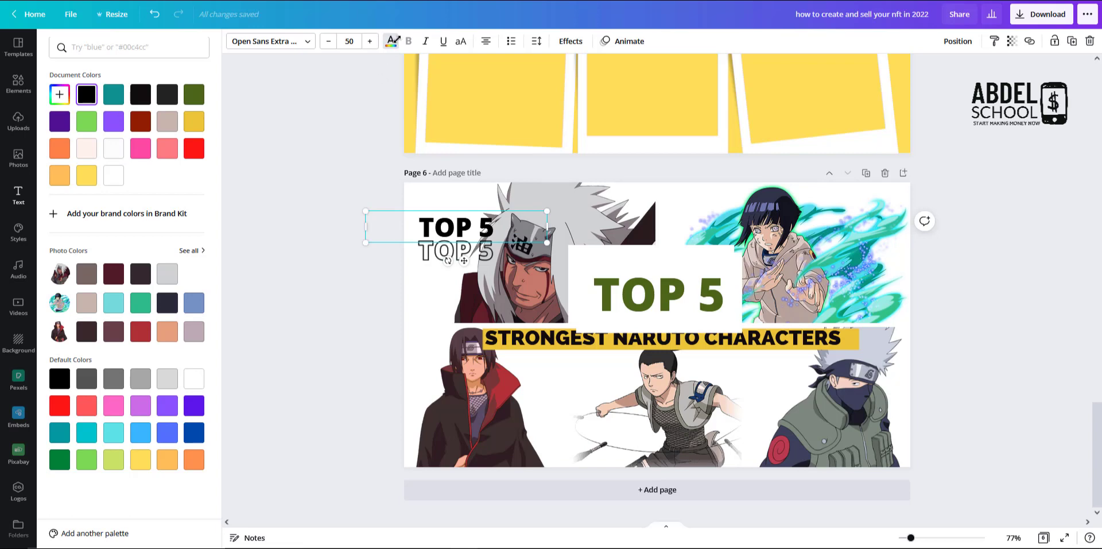
key(ctrl+z)
key(ctrl+z)
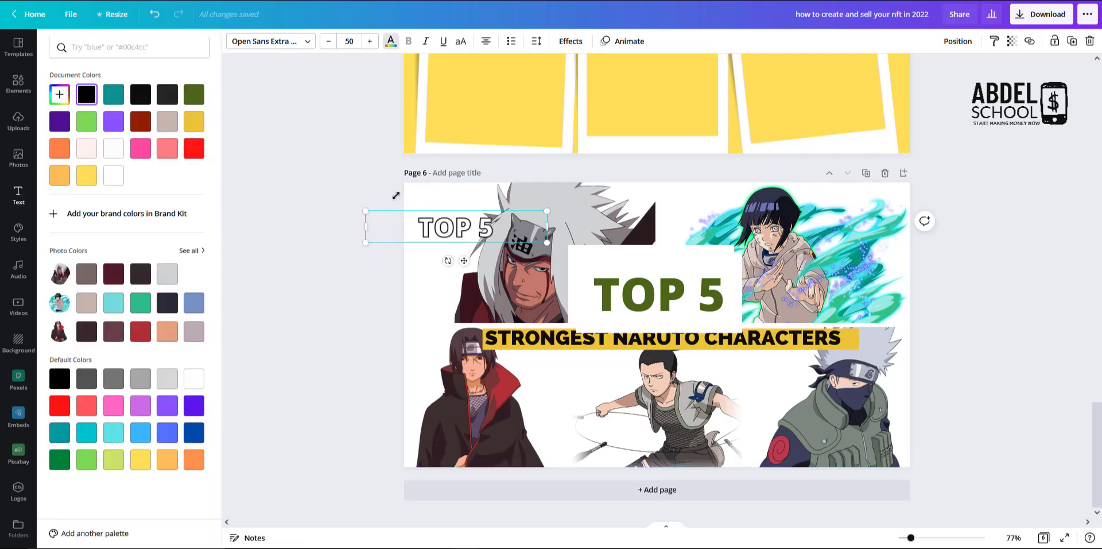
shift+click(438, 231)
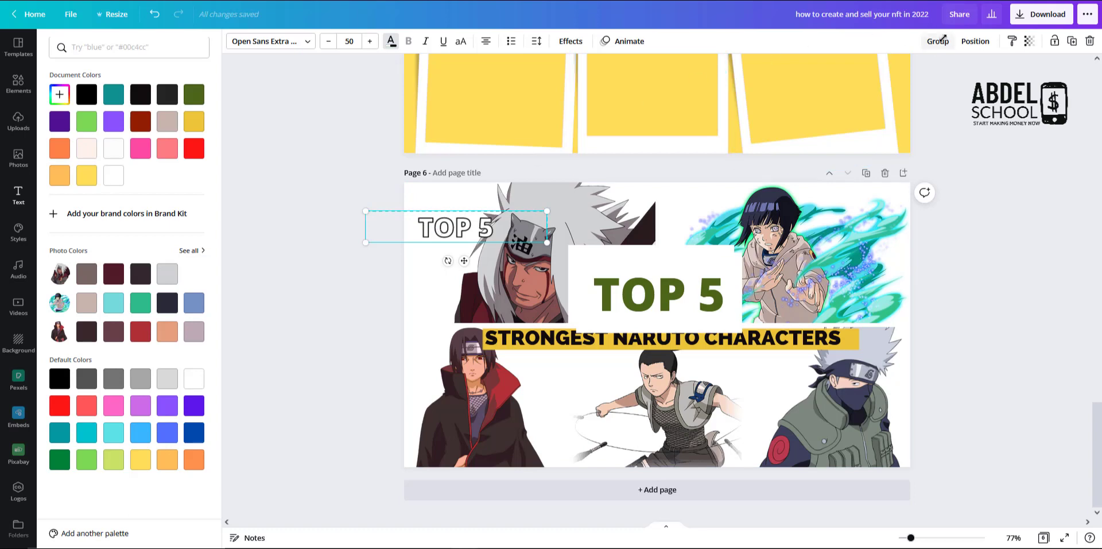
Delete the green TOP 5 title.
click(938, 41)
click(648, 286)
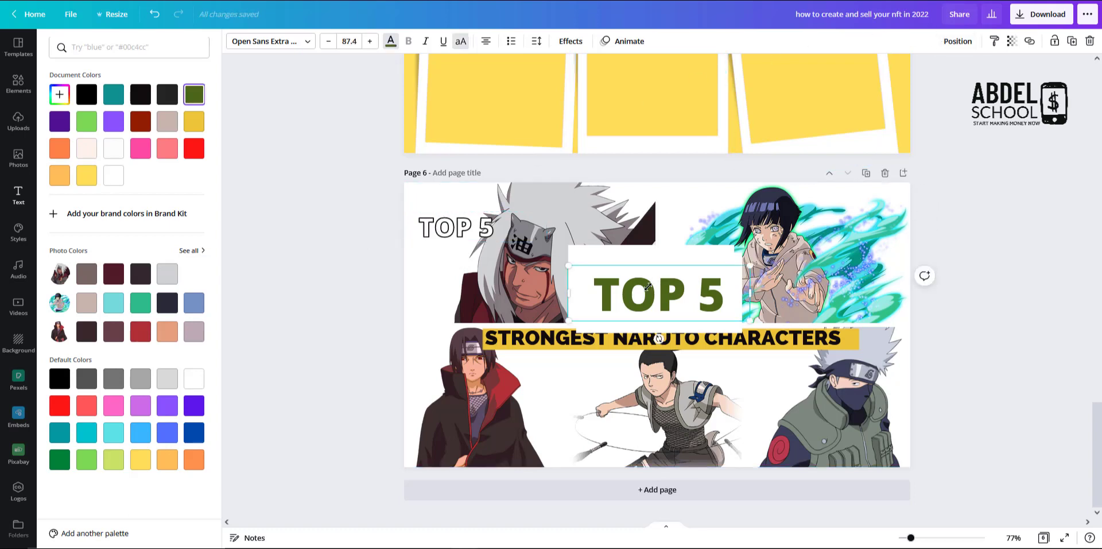
drag(648, 286, 648, 286)
key(Delete)
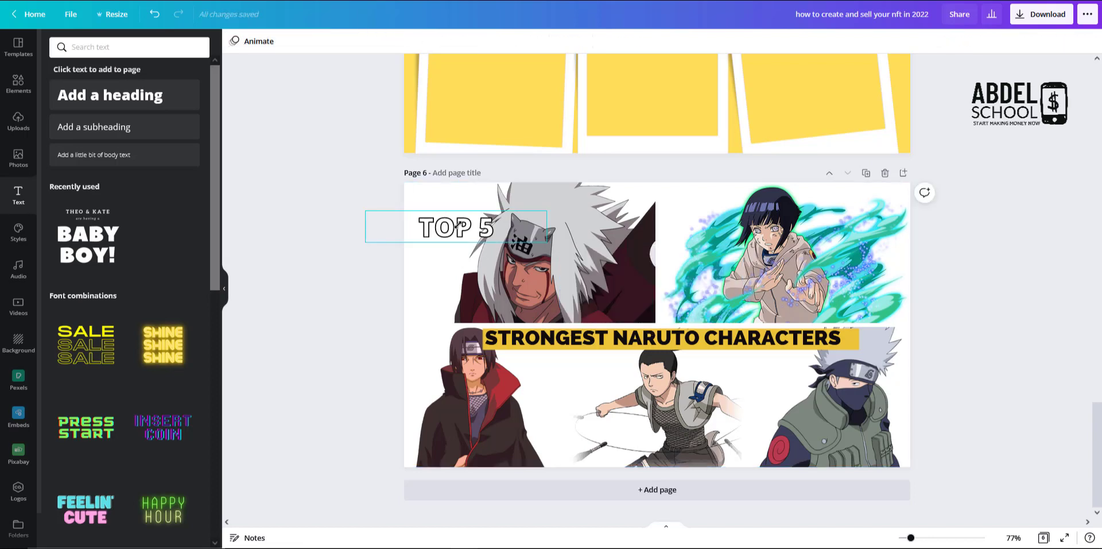
Enlarge the outlined TOP 5 to size 130 and centre it above the banner.
click(479, 230)
drag(547, 241, 823, 388)
drag(668, 246, 735, 285)
click(987, 280)
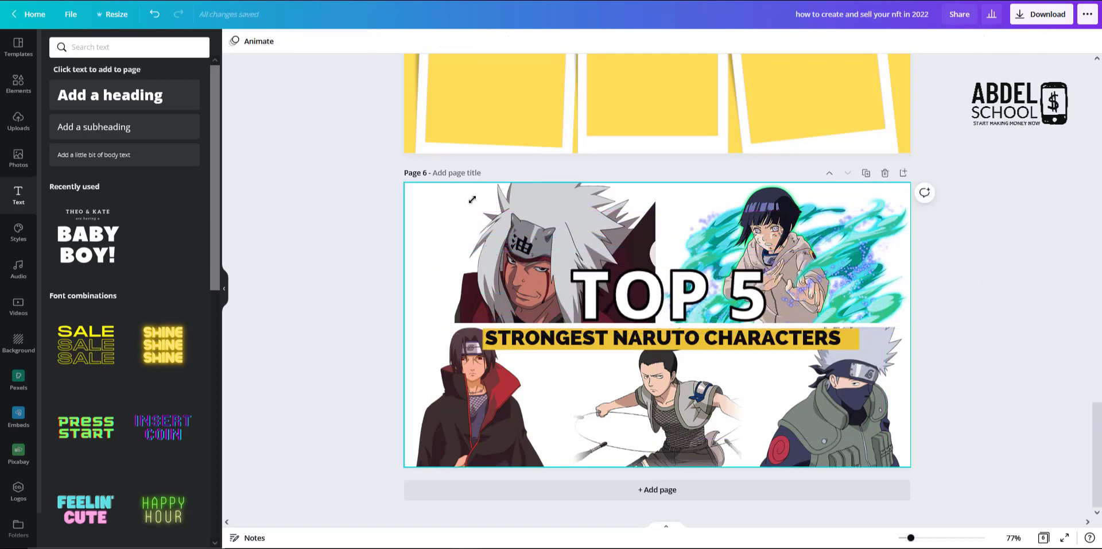
click(415, 209)
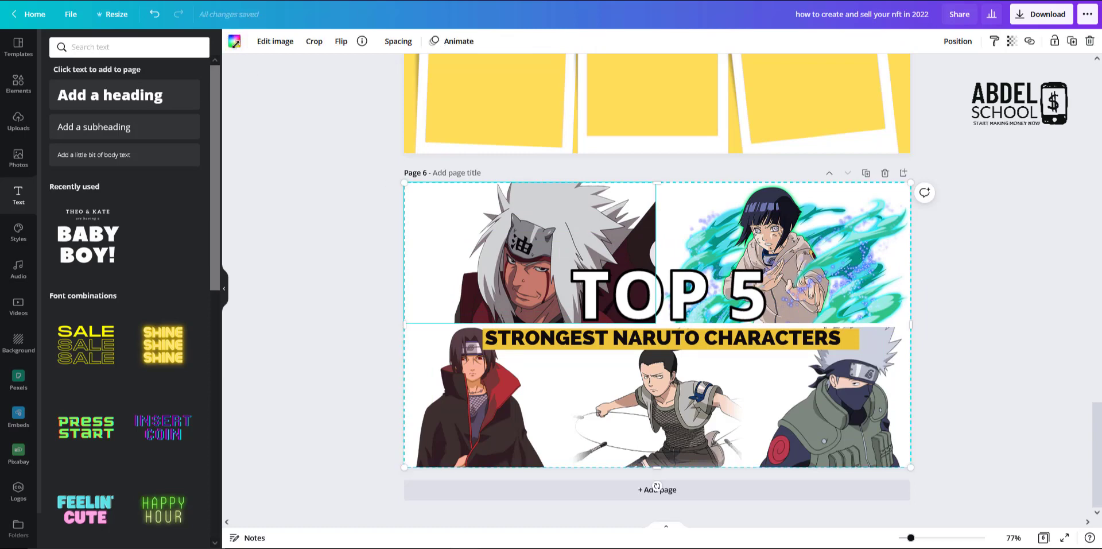
click(235, 40)
key(Escape)
Scroll back to Page 5, clear the collage search, and search Elements for 'FRAME PHOTO'.
drag(1097, 436, 1098, 396)
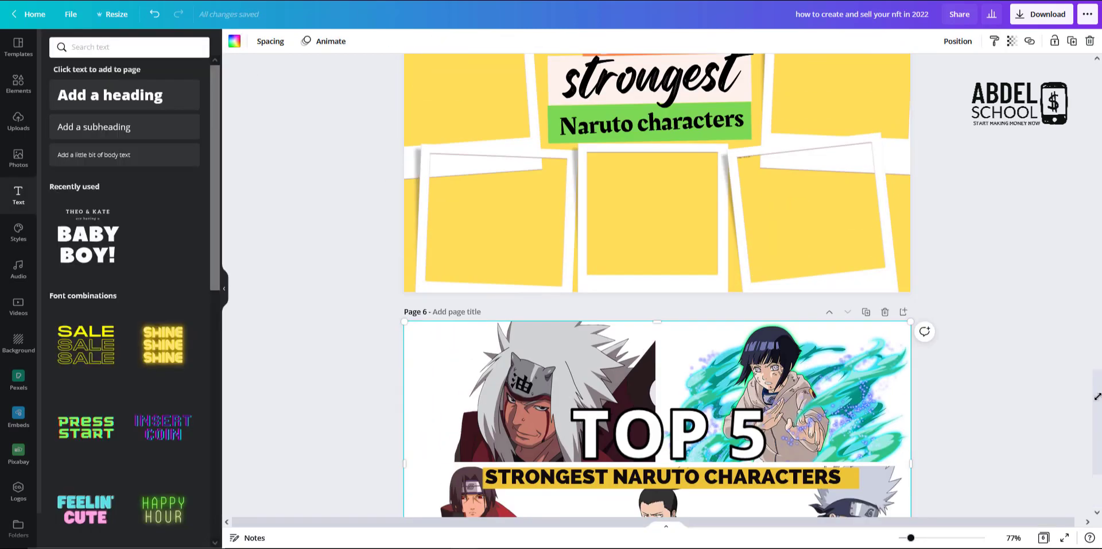
scroll(696, 317, down, 3)
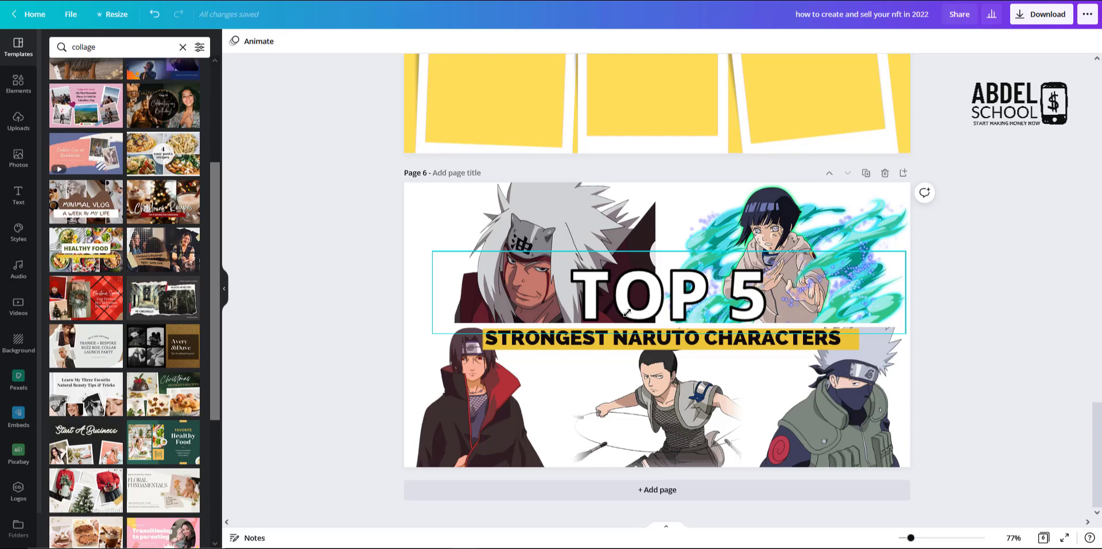
scroll(1084, 381, up, 5)
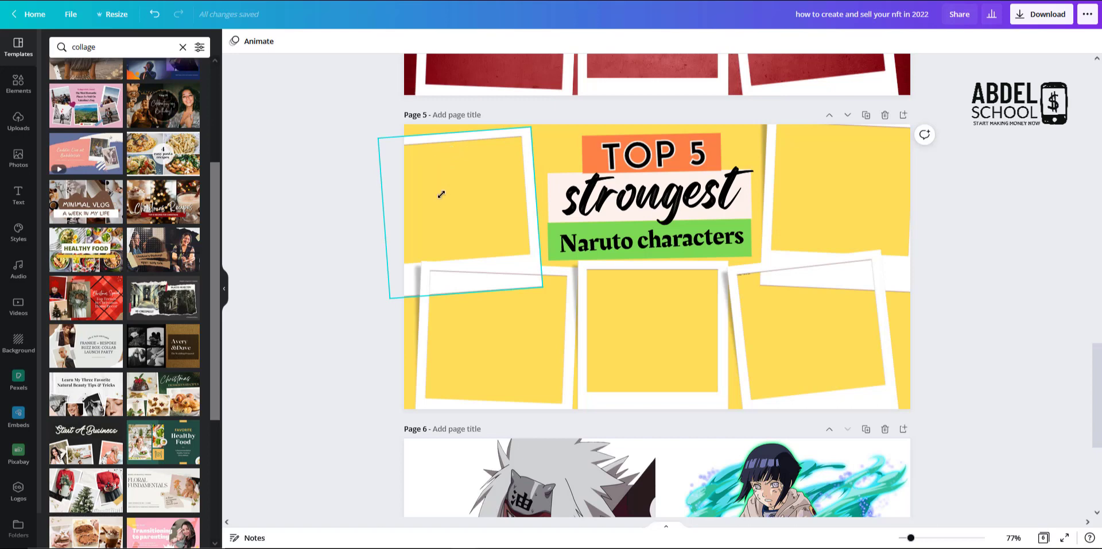
click(183, 48)
click(18, 84)
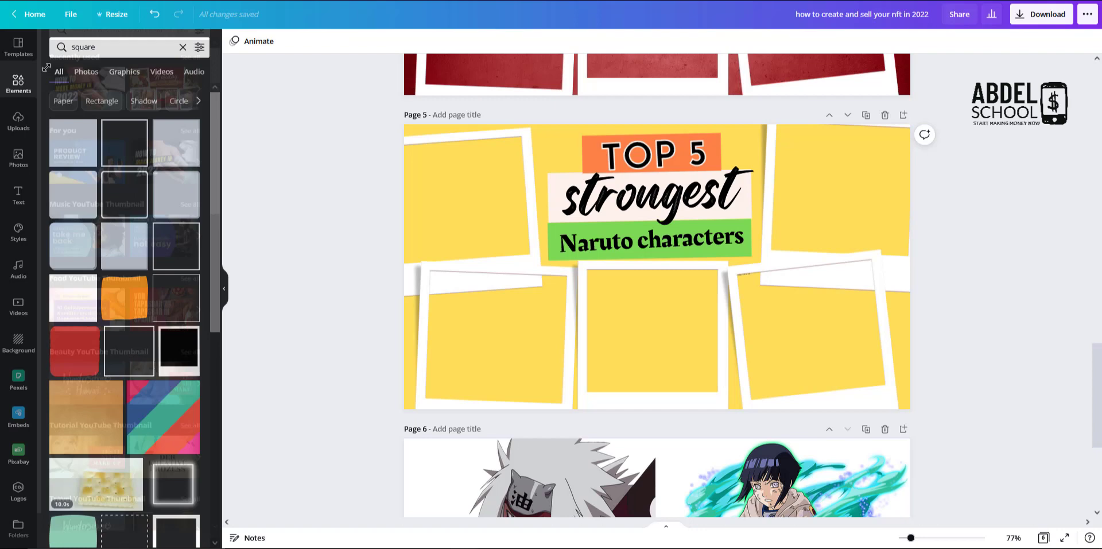
click(60, 47)
text(FRA)
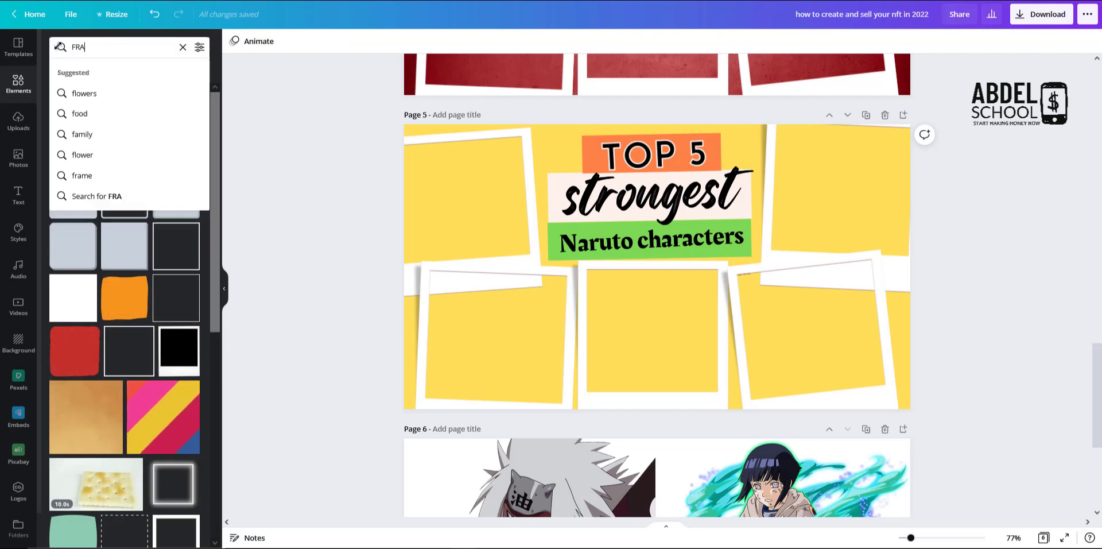
text(ME PHO)
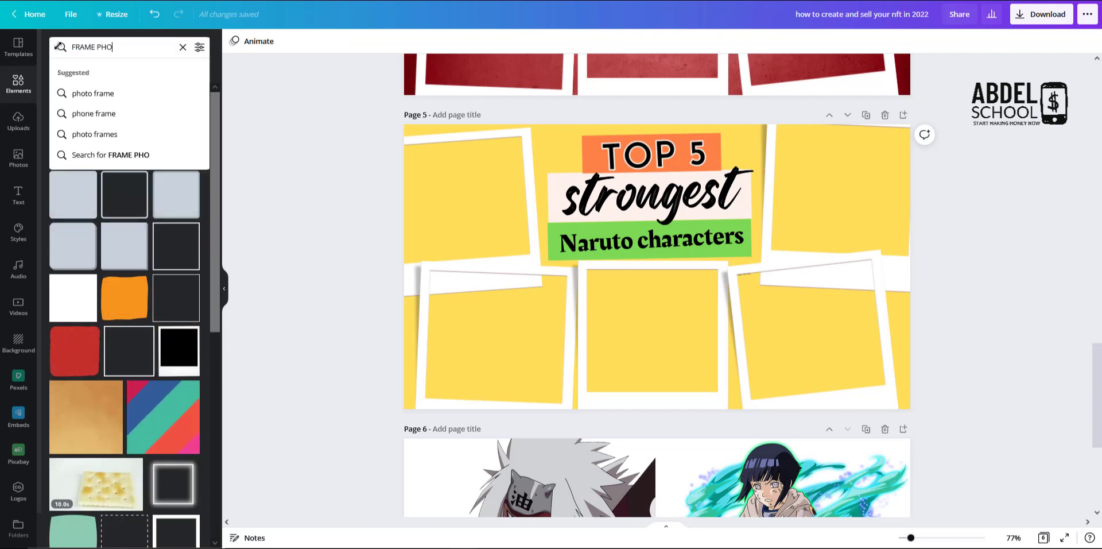
text(TO)
key(Return)
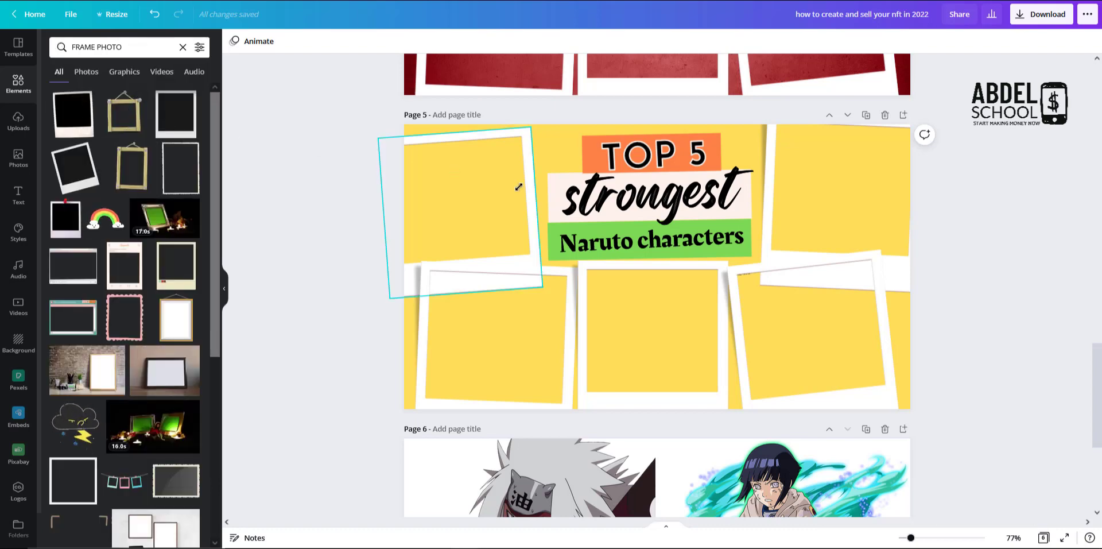
Drop Jiraiya into the top-left photo frame and reposition Kakashi within the lower-left frame.
click(18, 122)
drag(69, 141, 467, 195)
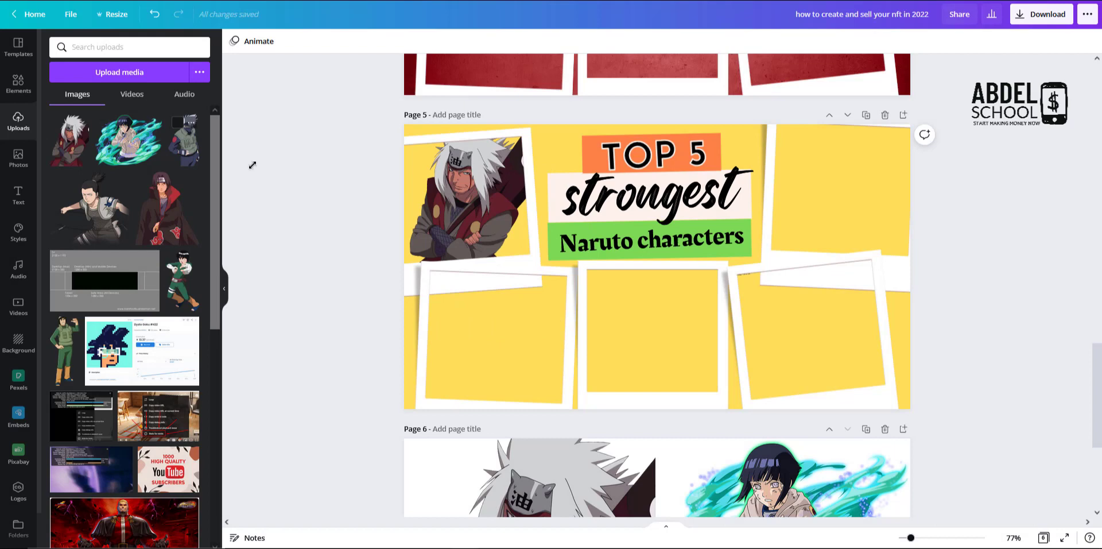
drag(184, 141, 518, 358)
double_click(508, 326)
click(348, 342)
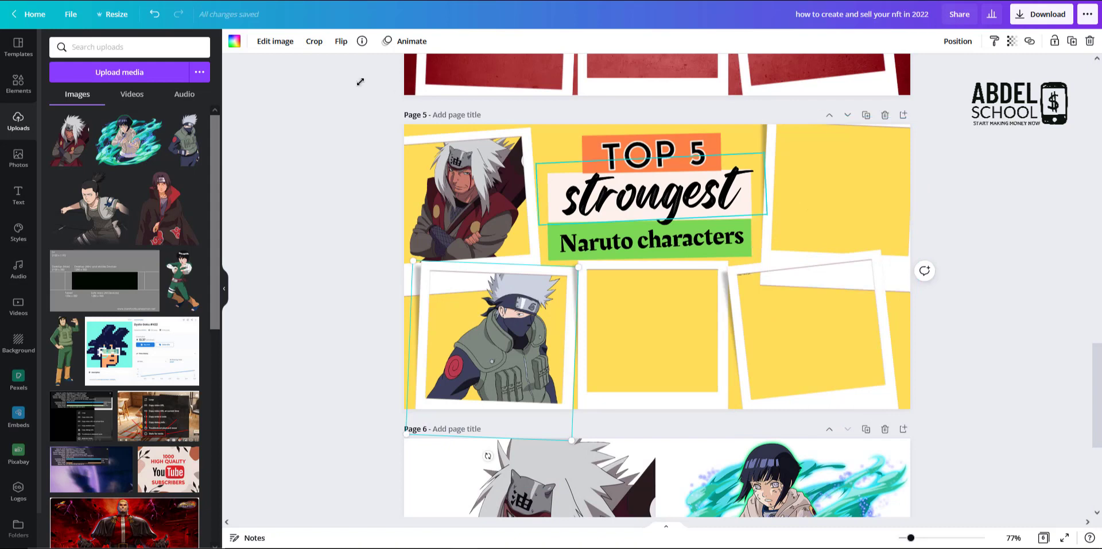
Fill the top-right, middle and lower-right frames with Itachi, Shikamaru and Hinata.
drag(169, 210, 850, 206)
drag(94, 210, 653, 331)
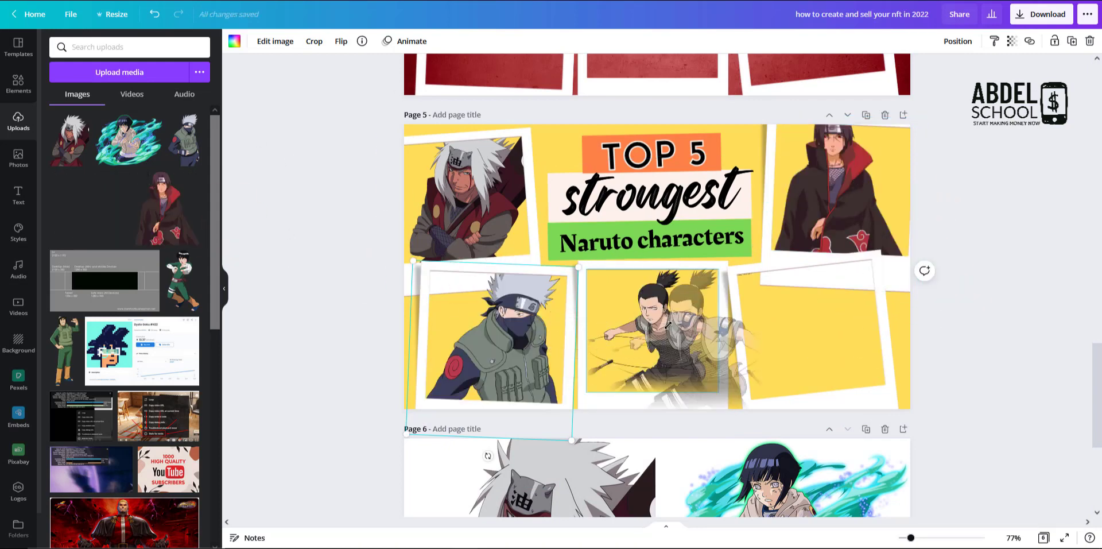
drag(92, 133, 789, 342)
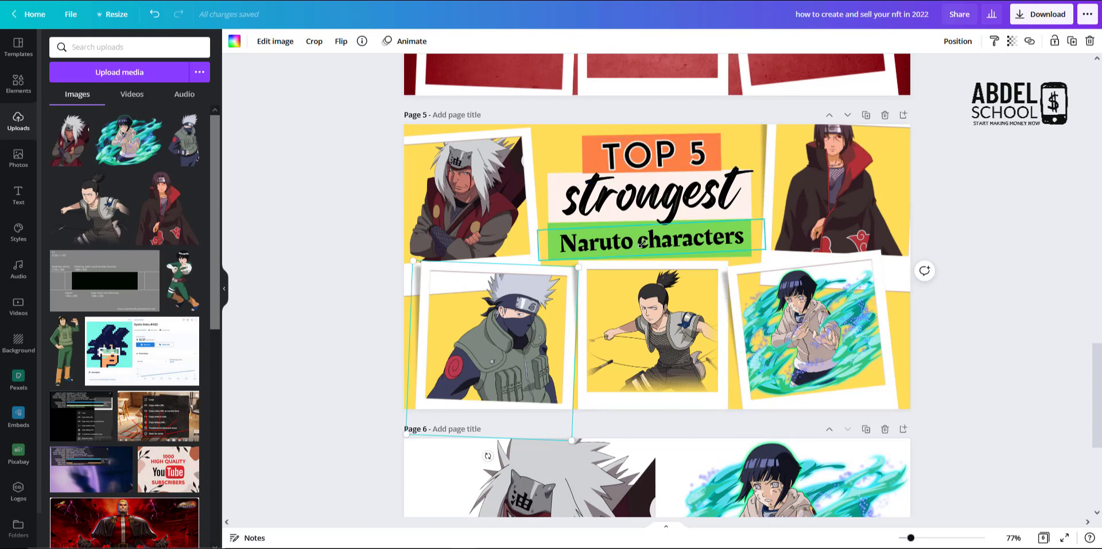
scroll(971, 397, down, 4)
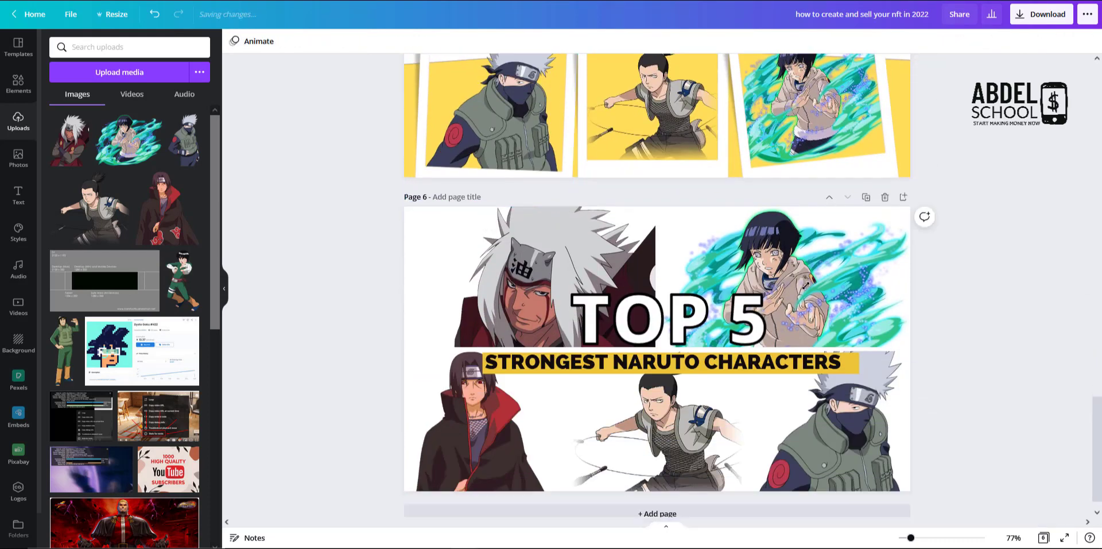
drag(1098, 444, 1099, 317)
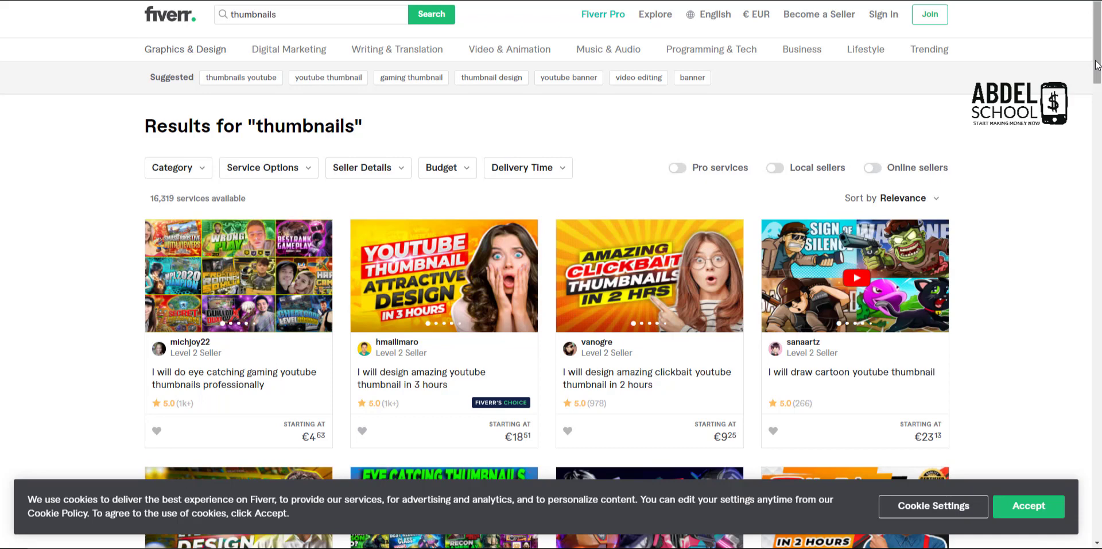
click(287, 16)
drag(253, 199, 182, 210)
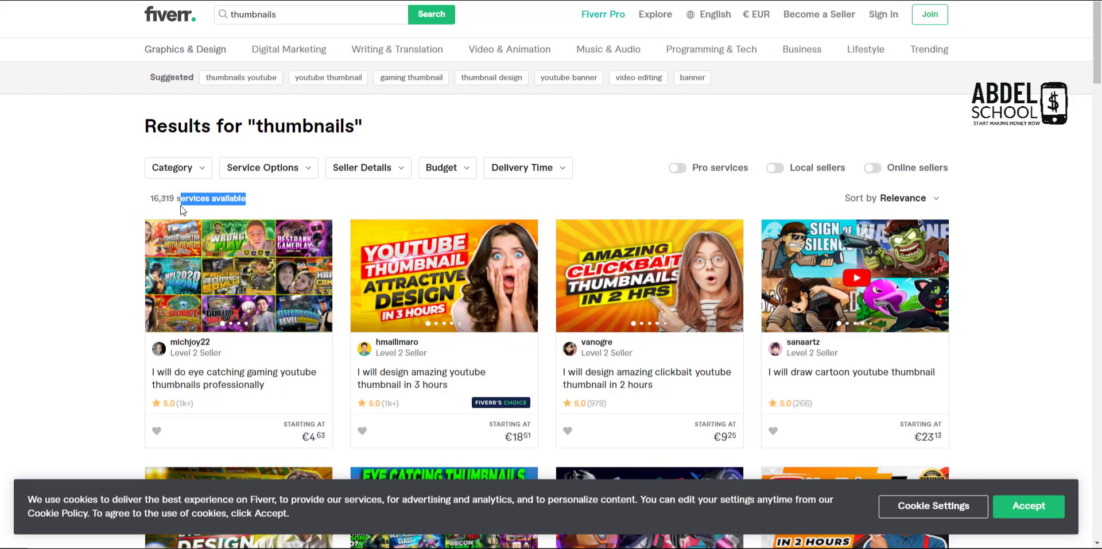
click(282, 201)
drag(254, 204, 151, 202)
click(272, 203)
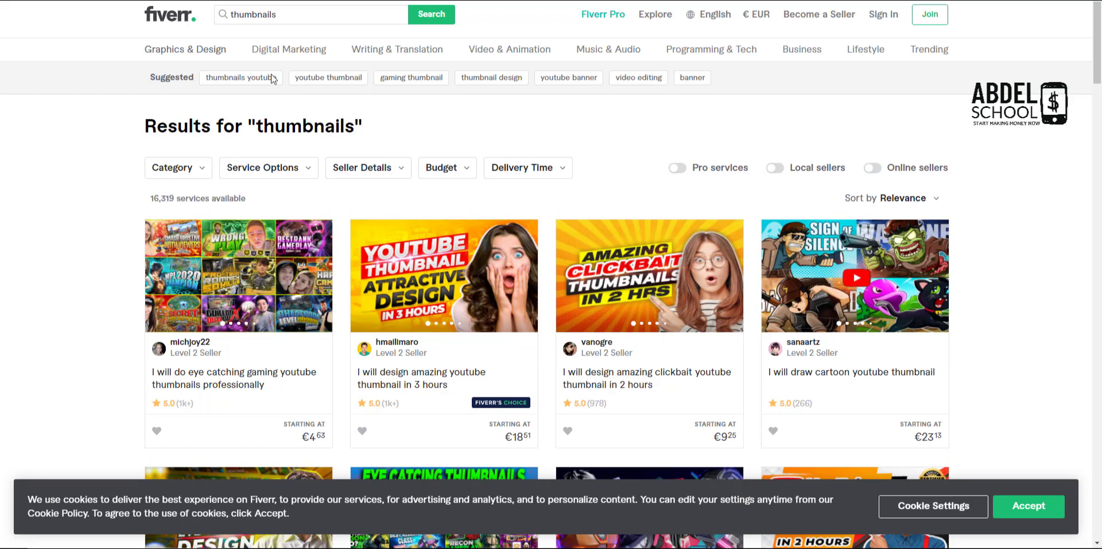
Change the Fiverr search to 'anime thumbnails' and run it.
click(231, 18)
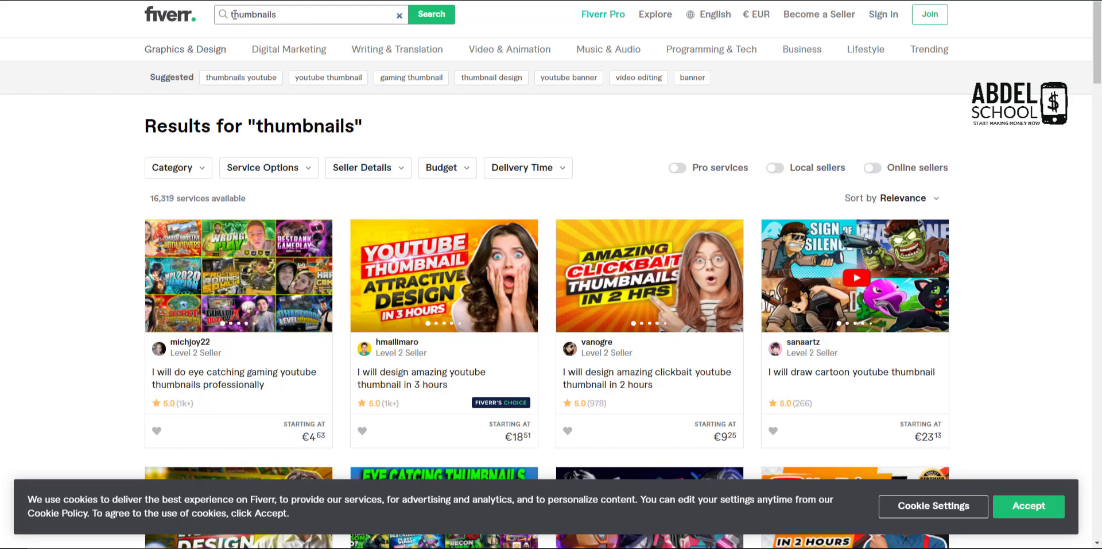
text(anime)
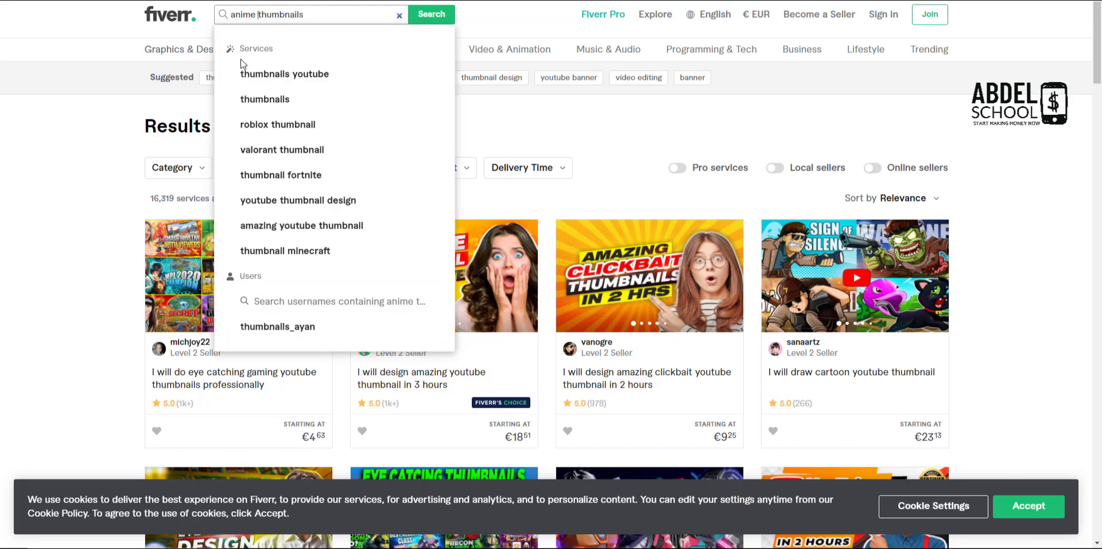
key(Return)
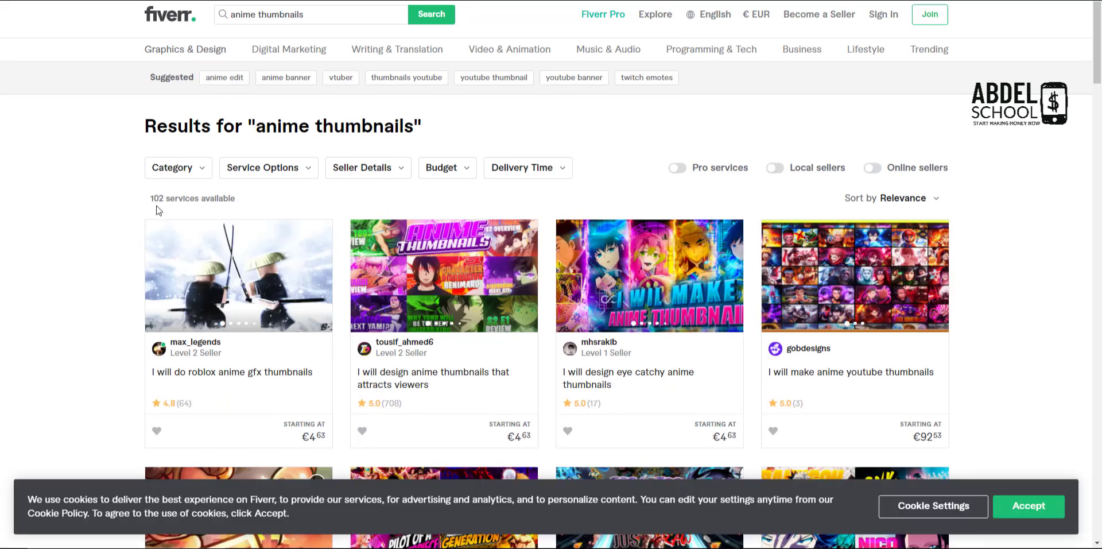
Browse the anime thumbnail gigs, highlighting the 708-review count on the 5.0-rated gig.
drag(1096, 66, 1096, 85)
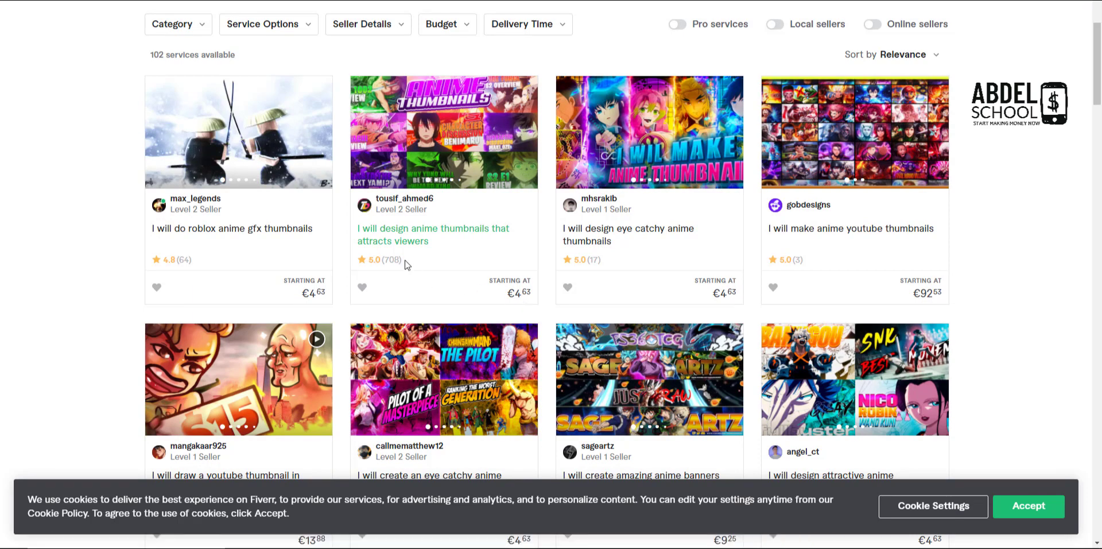
drag(405, 262, 384, 262)
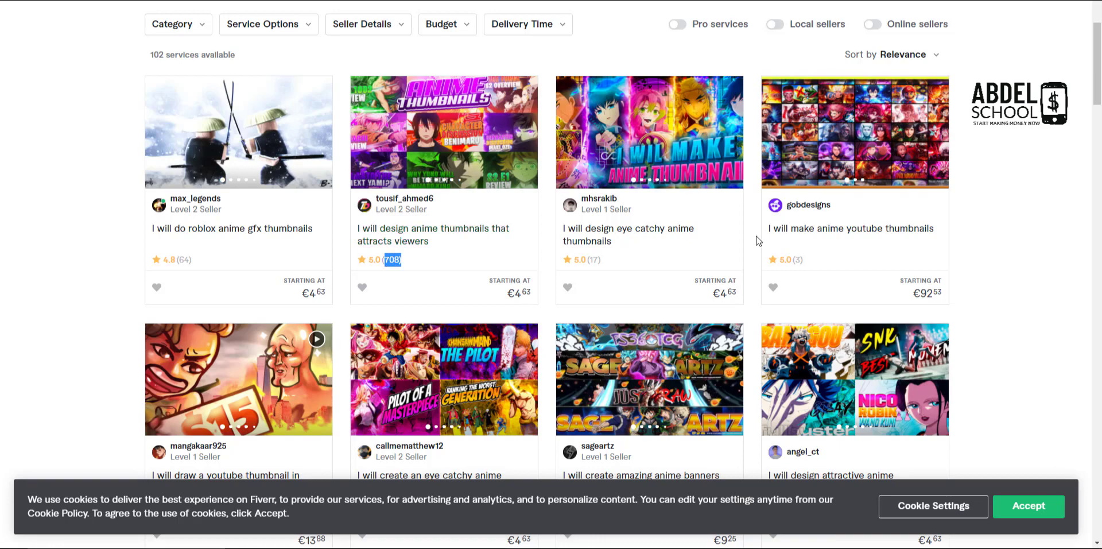
mouse_move(1099, 74)
mouse_down()
mouse_move(1098, 92)
mouse_move(1099, 25)
mouse_move(1100, 80)
mouse_up()
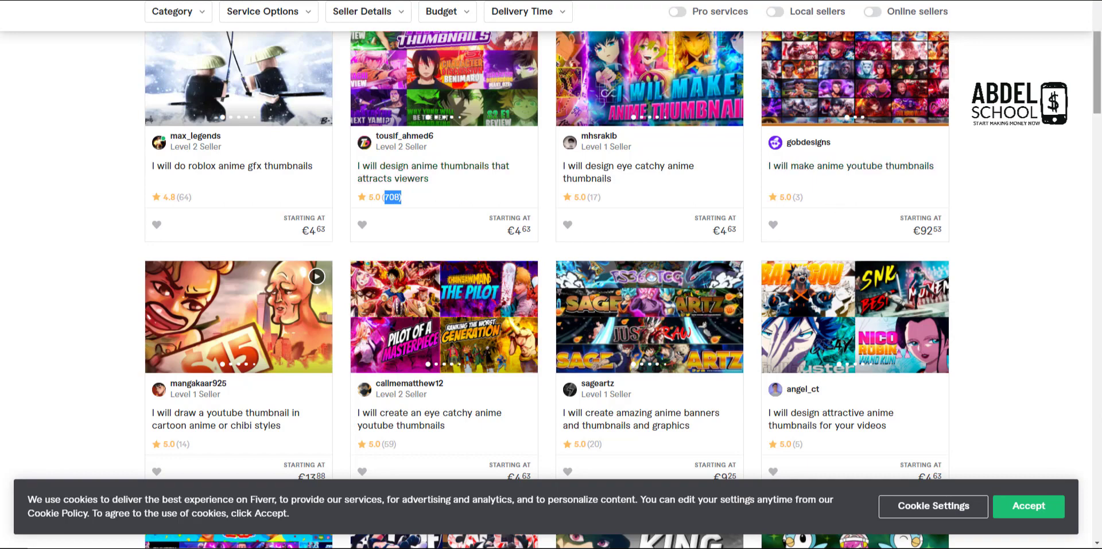
drag(1098, 87, 1098, 180)
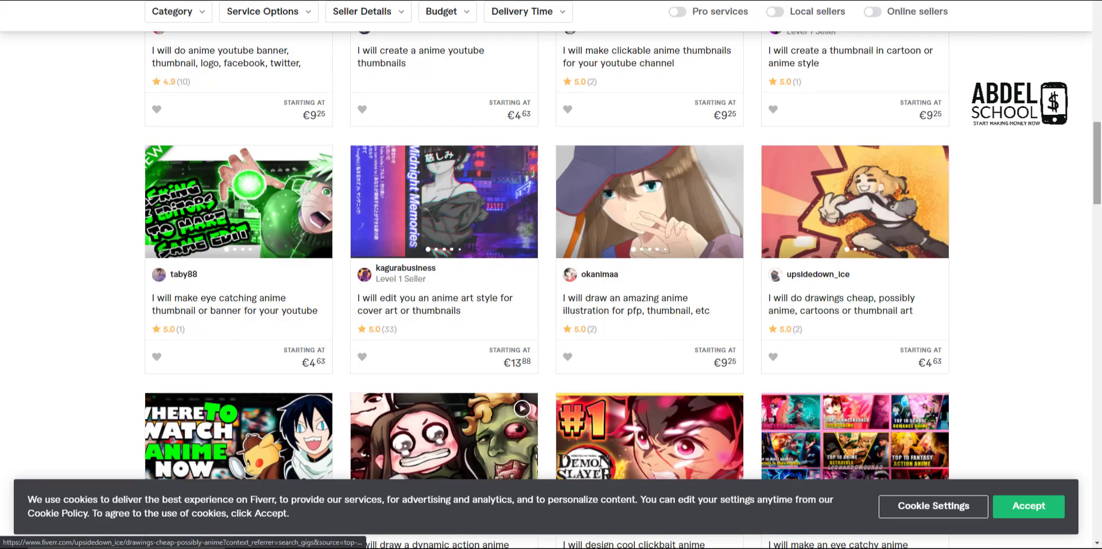
drag(1098, 158, 1101, 67)
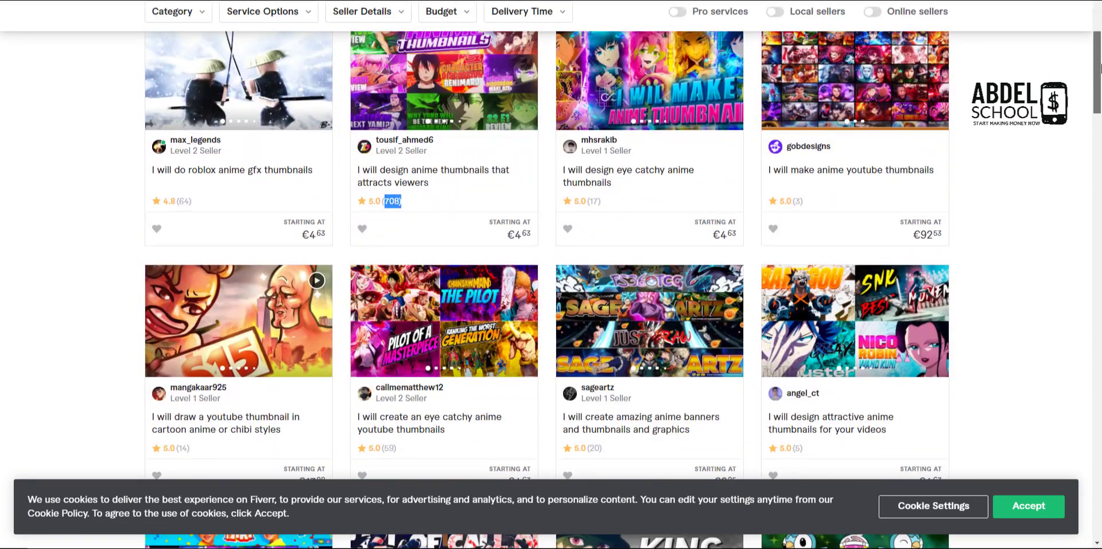